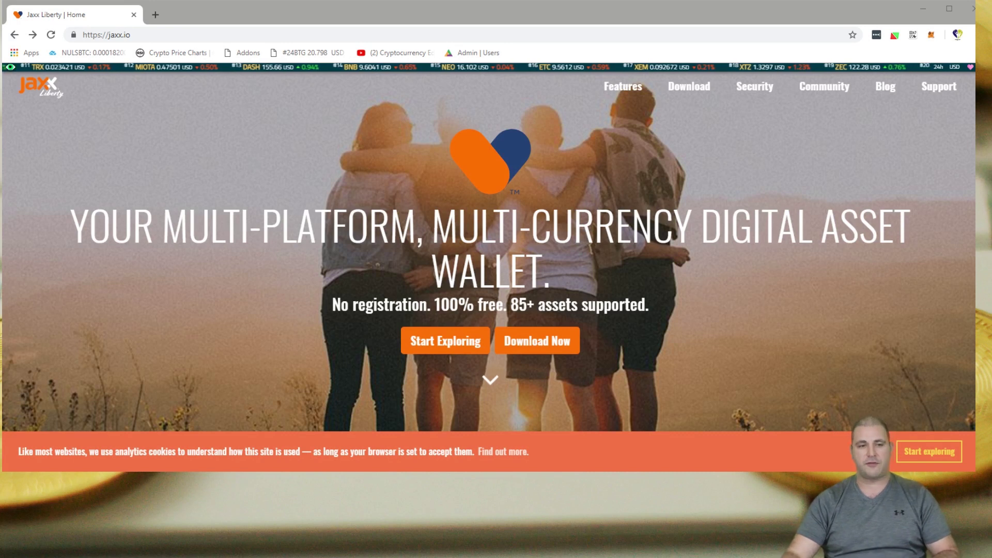
- Open the Jaxx Liberty downloads page in Chrome and browse its Mobile, Chrome Extension and Desktop sections
{"action": "left_click", "coordinate": [278, 323]}
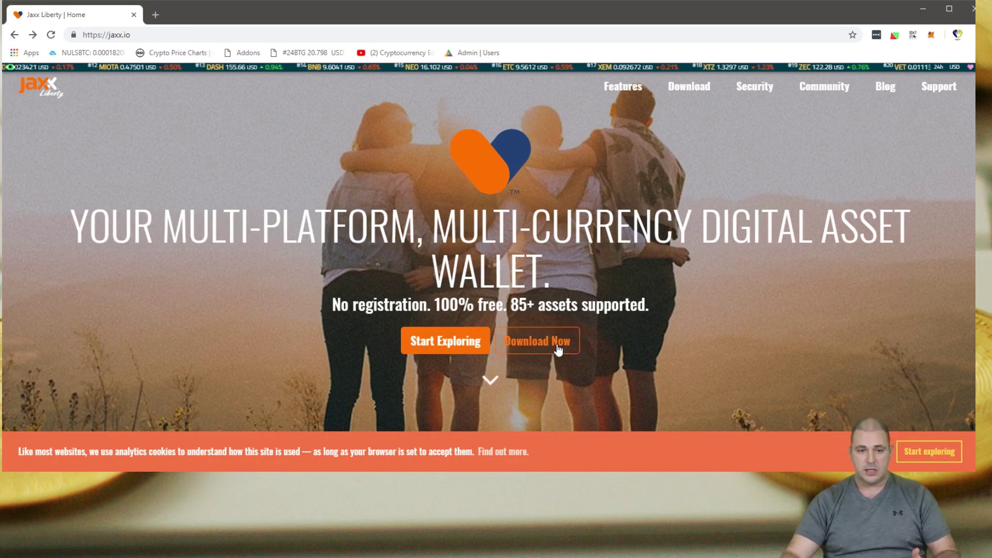
{"action": "left_click", "coordinate": [558, 345]}
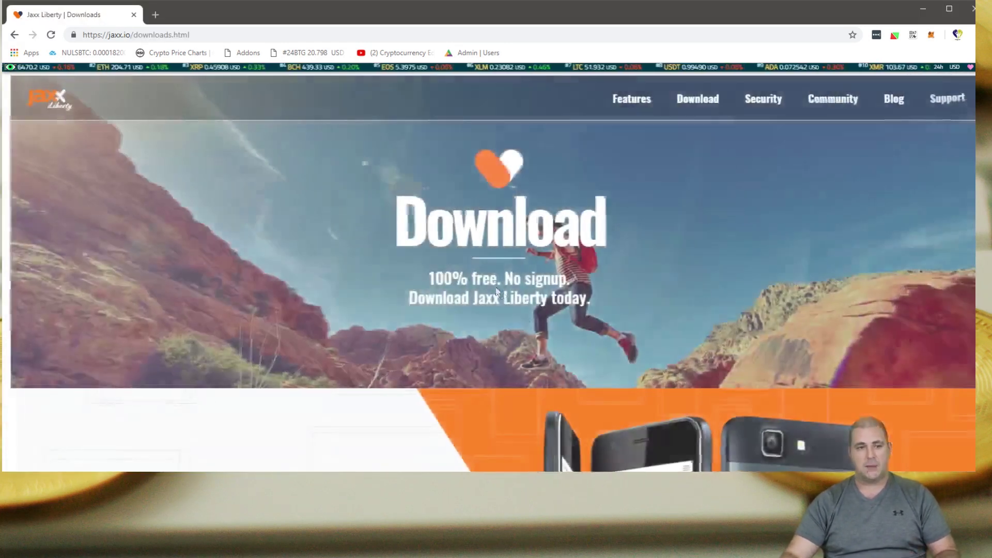
{"action": "scroll", "coordinate": [494, 285], "scroll_direction": "down", "scroll_amount": 6}
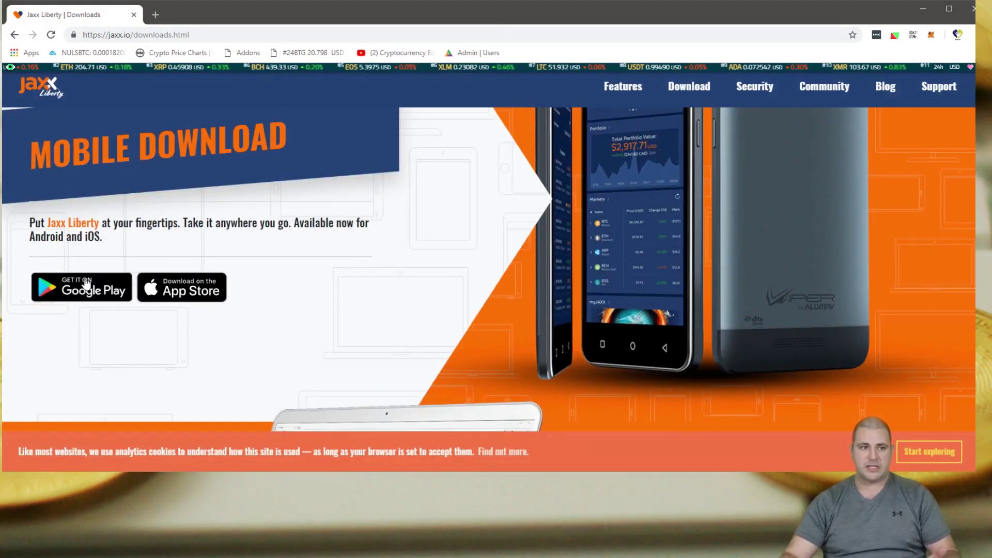
{"action": "scroll", "coordinate": [190, 228], "scroll_direction": "down", "scroll_amount": 4}
{"action": "scroll", "coordinate": [189, 228], "scroll_direction": "down", "scroll_amount": 7}
{"action": "scroll", "coordinate": [169, 244], "scroll_direction": "up", "scroll_amount": 4}
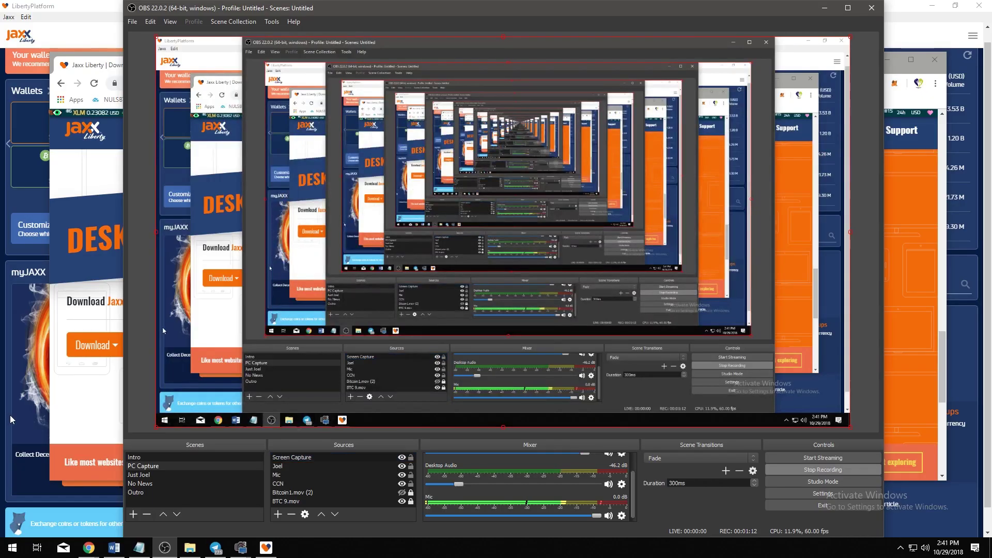
- Switch to the Jaxx Liberty app, preview the ShapeShift exchange form, then return to the wallet dashboard
{"action": "left_click", "coordinate": [11, 414]}
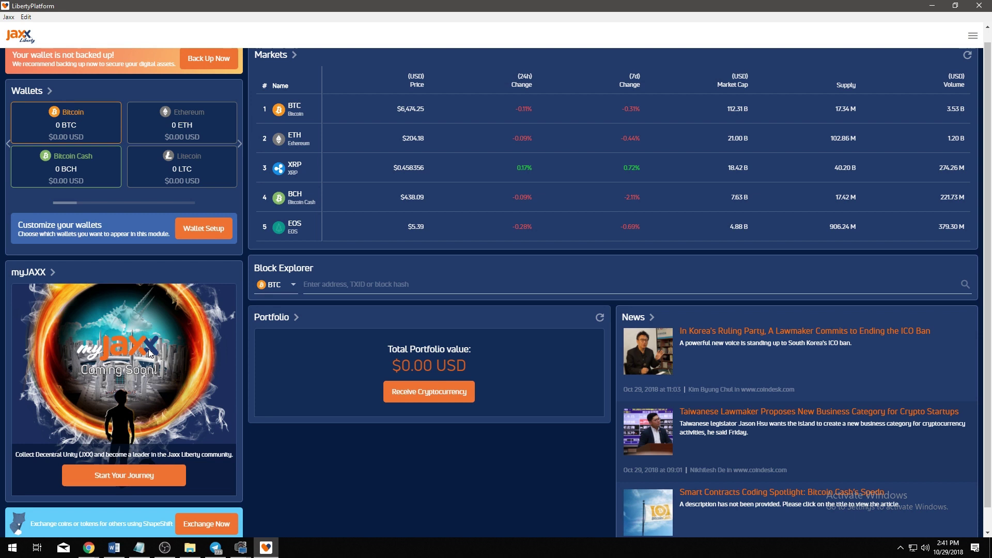
{"action": "left_click", "coordinate": [196, 524]}
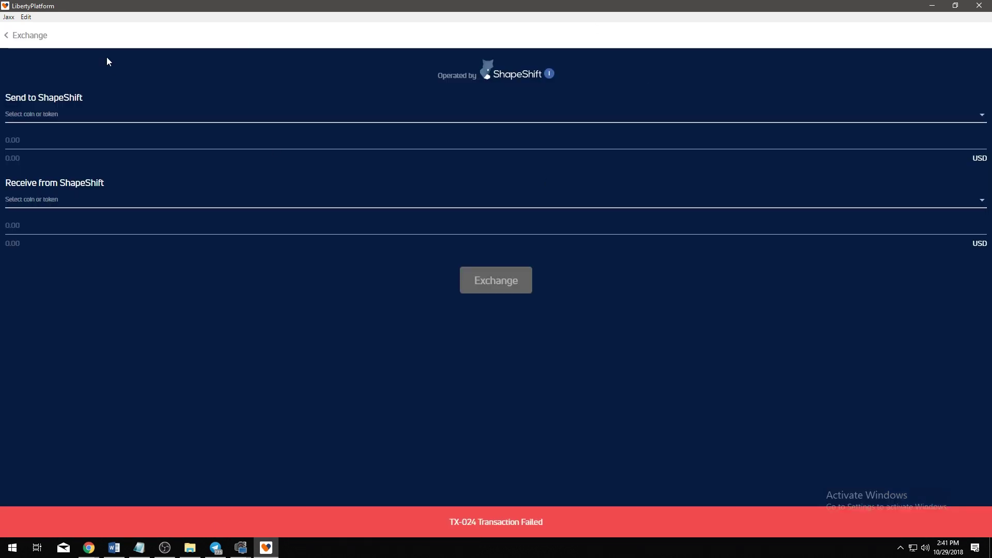
{"action": "left_click", "coordinate": [29, 35]}
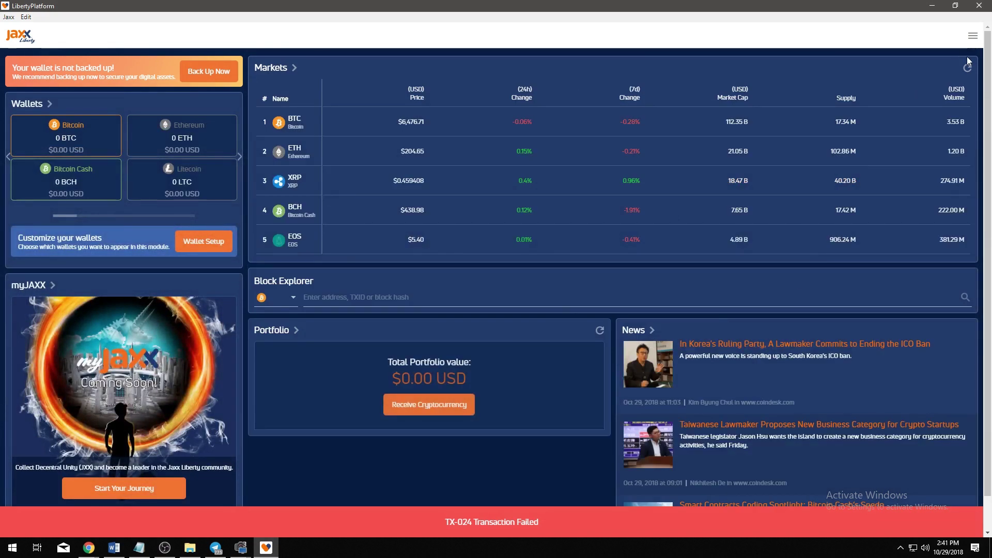
{"action": "scroll", "coordinate": [838, 157], "scroll_direction": "down", "scroll_amount": 1}
{"action": "scroll", "coordinate": [838, 150], "scroll_direction": "up", "scroll_amount": 1}
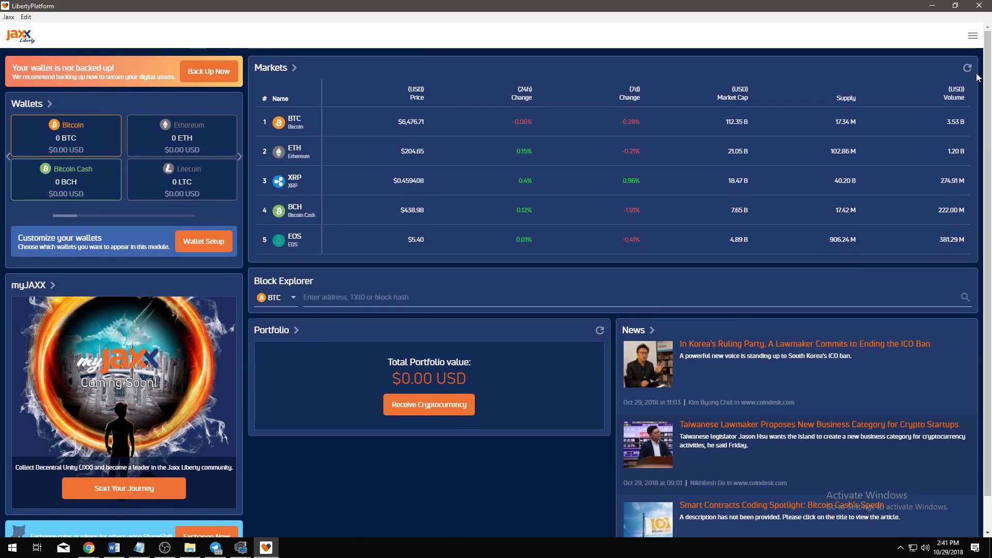
- Start the Back Up Wallet flow to reveal the first backup phrase words, then step back to the intro
{"action": "left_click", "coordinate": [973, 39]}
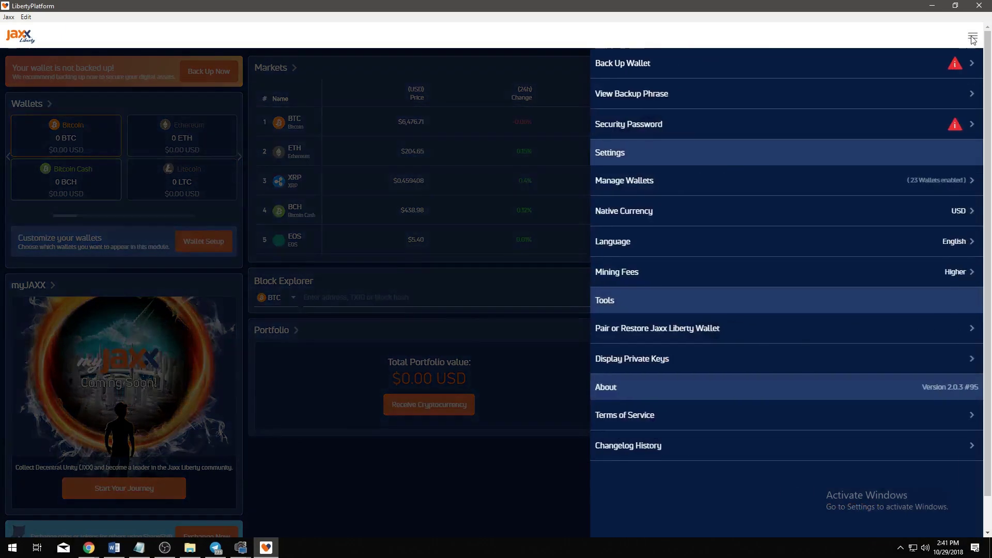
{"action": "left_click", "coordinate": [794, 64]}
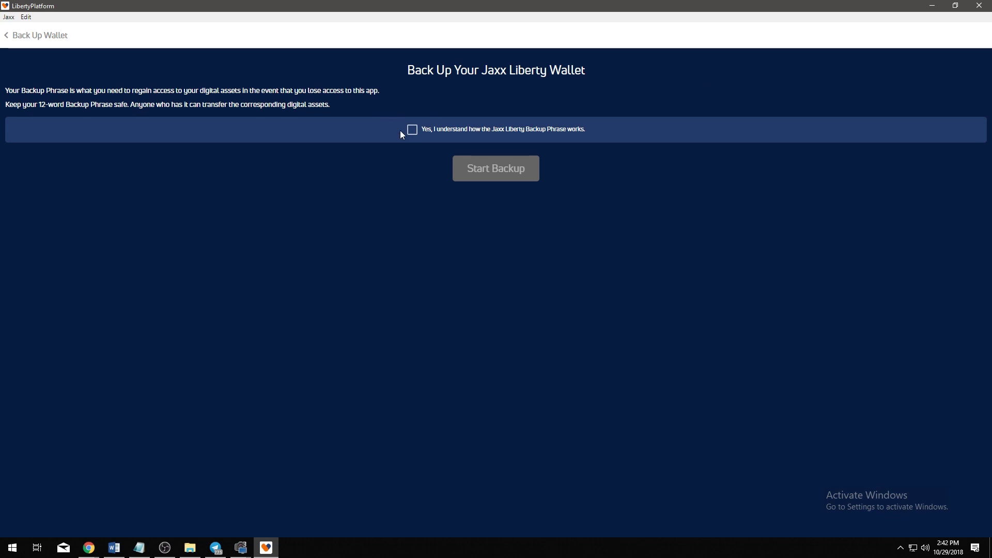
{"action": "left_click", "coordinate": [416, 131]}
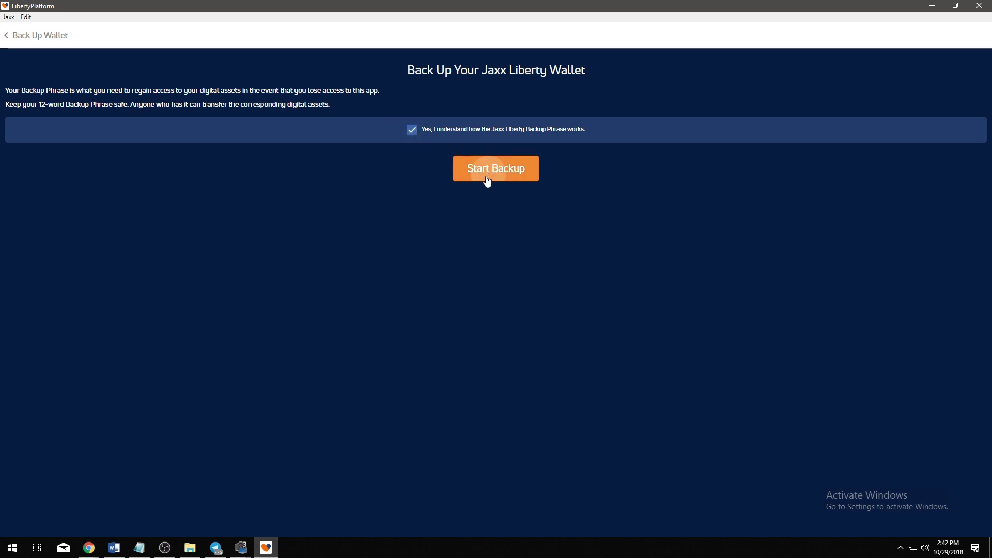
{"action": "left_click", "coordinate": [486, 173]}
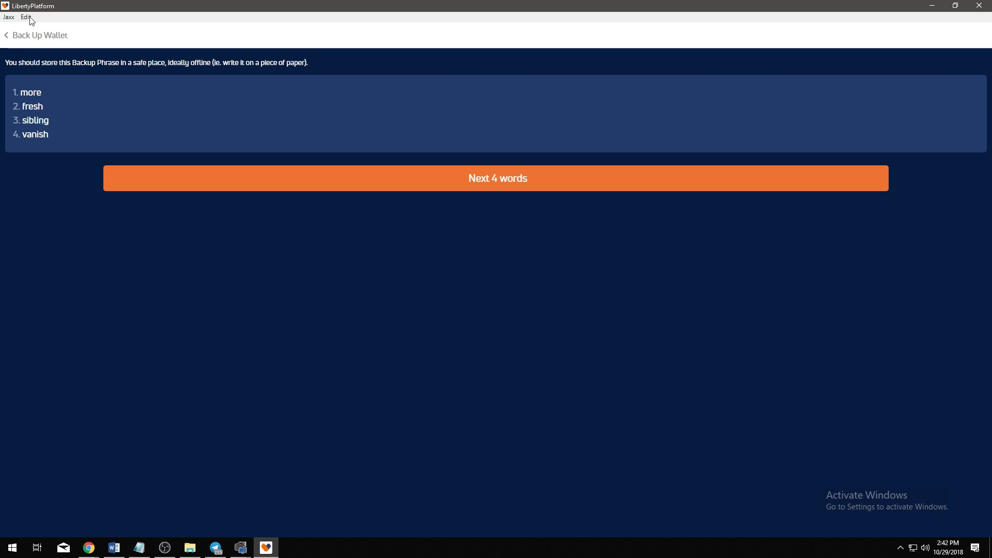
{"action": "left_click", "coordinate": [18, 39]}
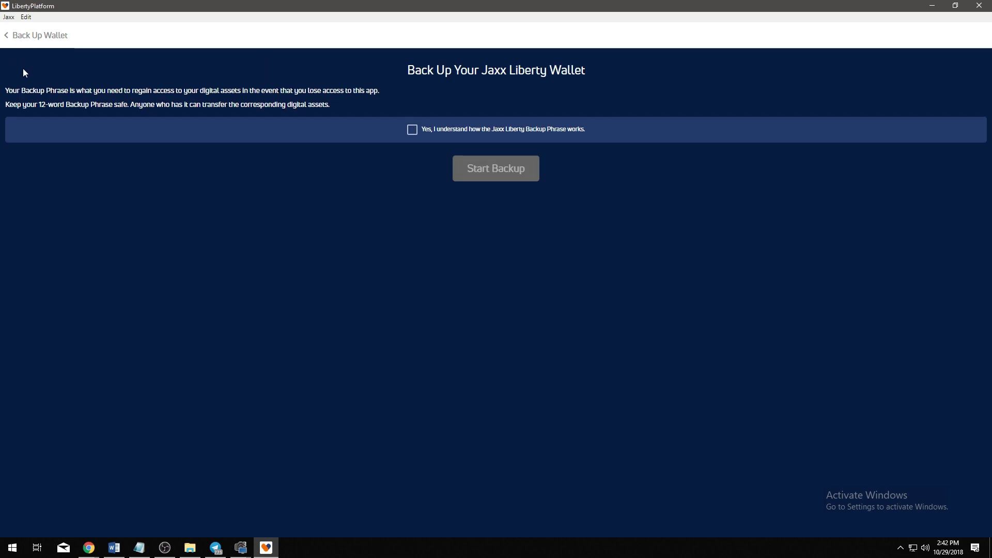
- Preview the 12-word Pair or Restore phrase form, then return to the dashboard and reopen the settings menu
{"action": "left_click", "coordinate": [21, 35]}
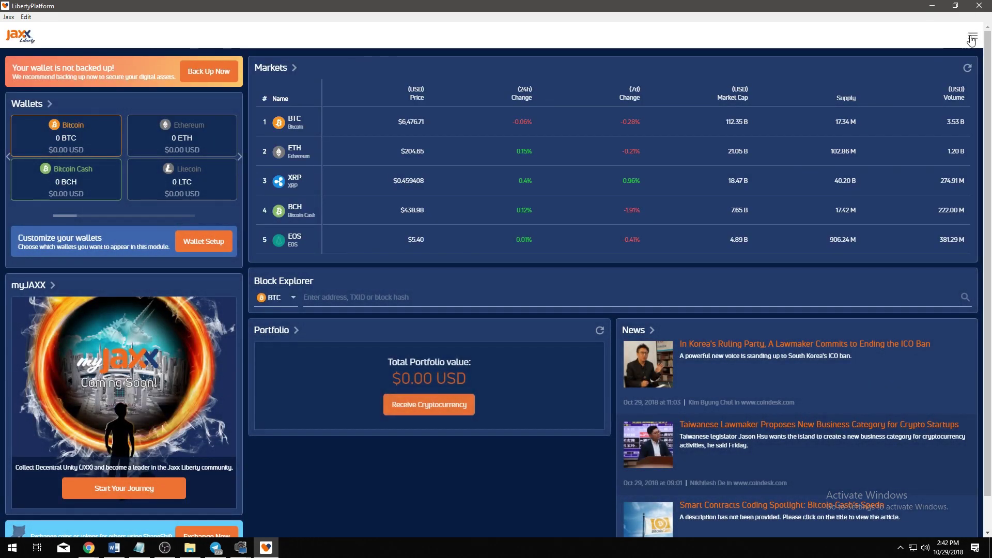
{"action": "left_click", "coordinate": [971, 37]}
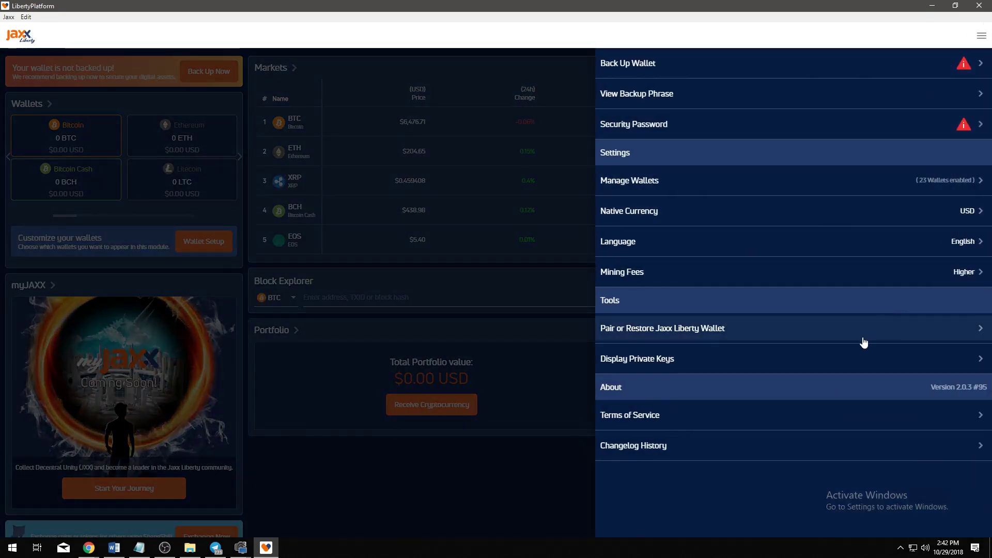
{"action": "left_click", "coordinate": [857, 341]}
{"action": "left_click", "coordinate": [500, 150]}
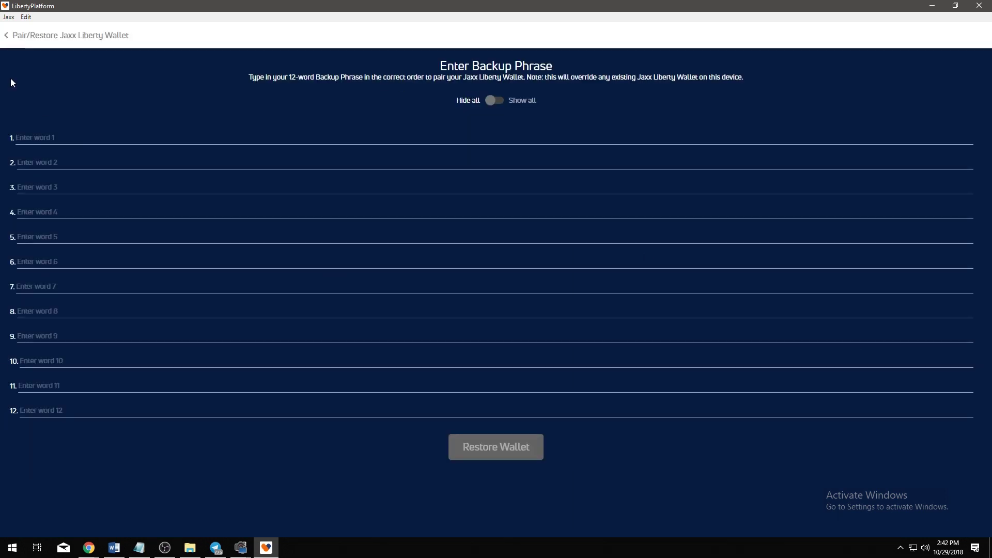
{"action": "left_click", "coordinate": [35, 35]}
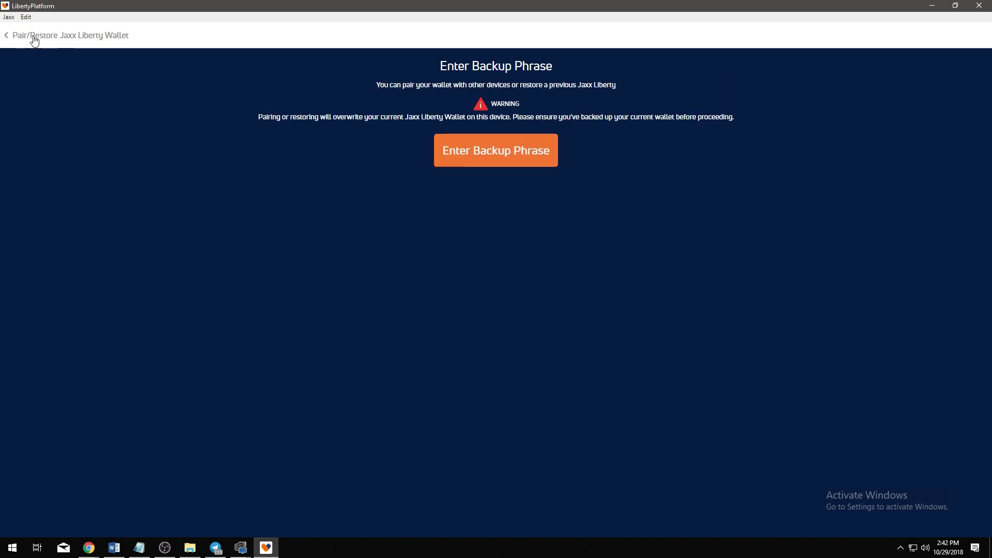
{"action": "left_click", "coordinate": [66, 36]}
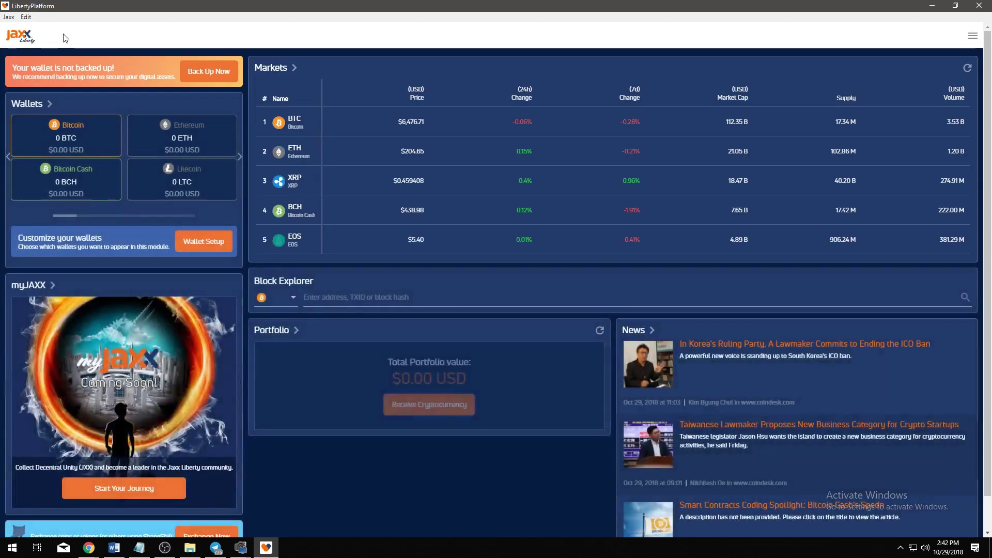
{"action": "left_click", "coordinate": [964, 32]}
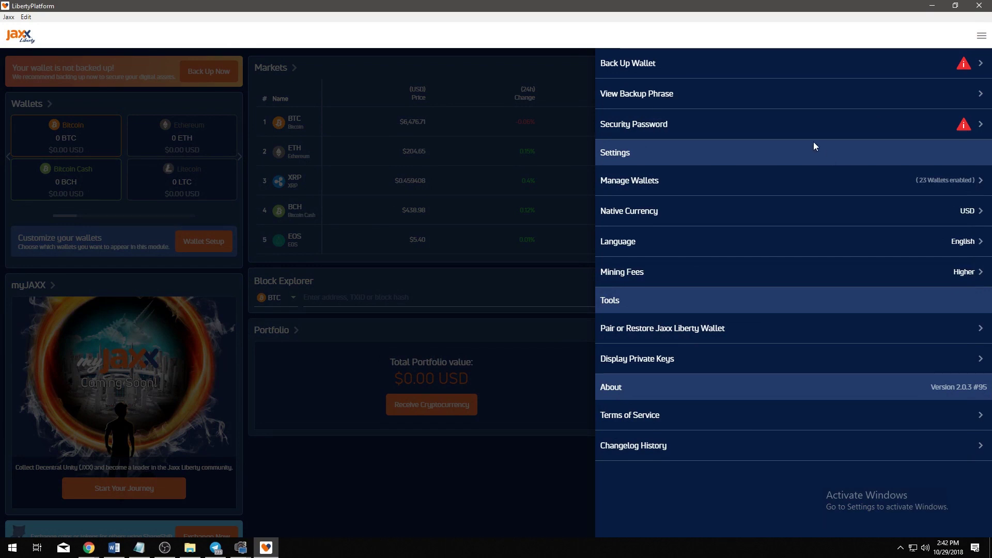
{"action": "left_click", "coordinate": [783, 100]}
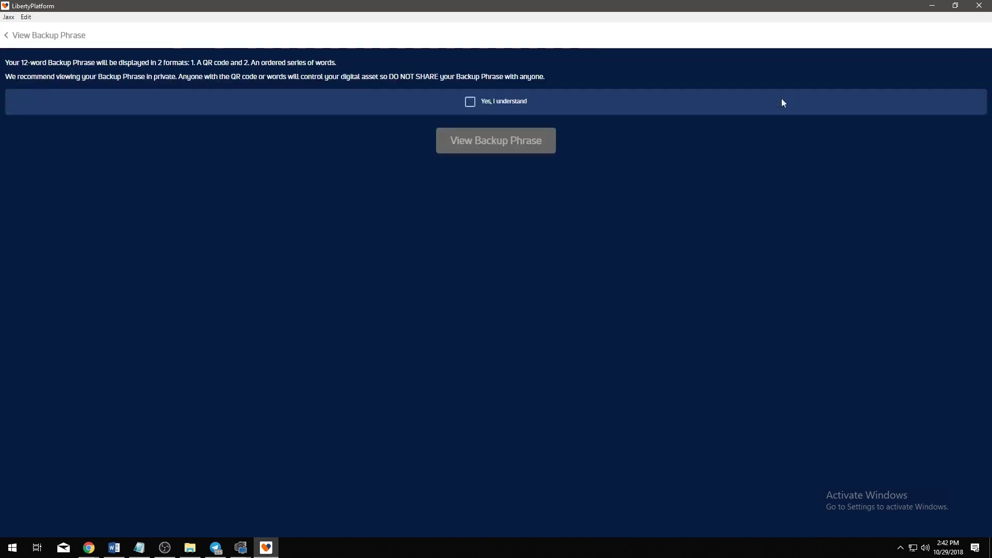
{"action": "left_click", "coordinate": [481, 103]}
{"action": "left_click", "coordinate": [496, 139]}
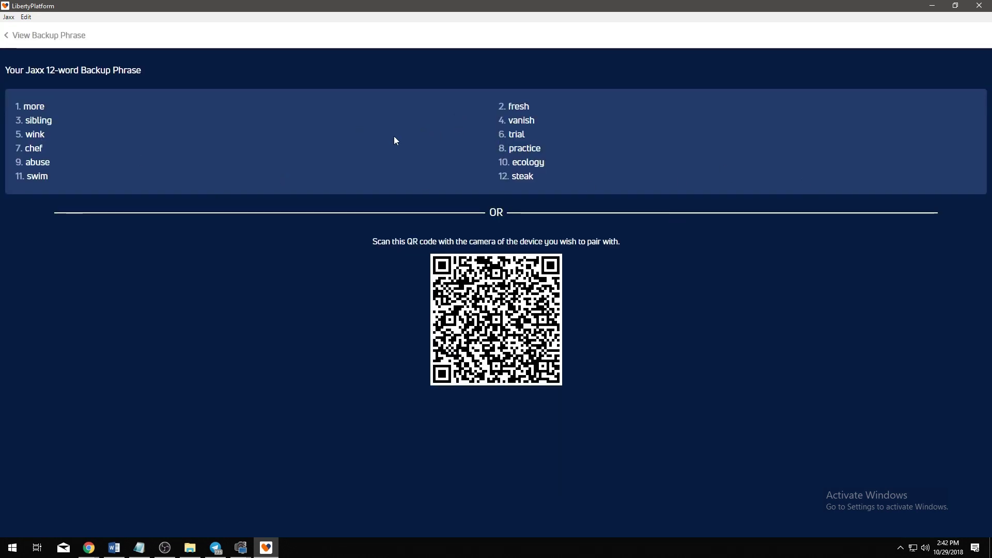
{"action": "left_click", "coordinate": [47, 41]}
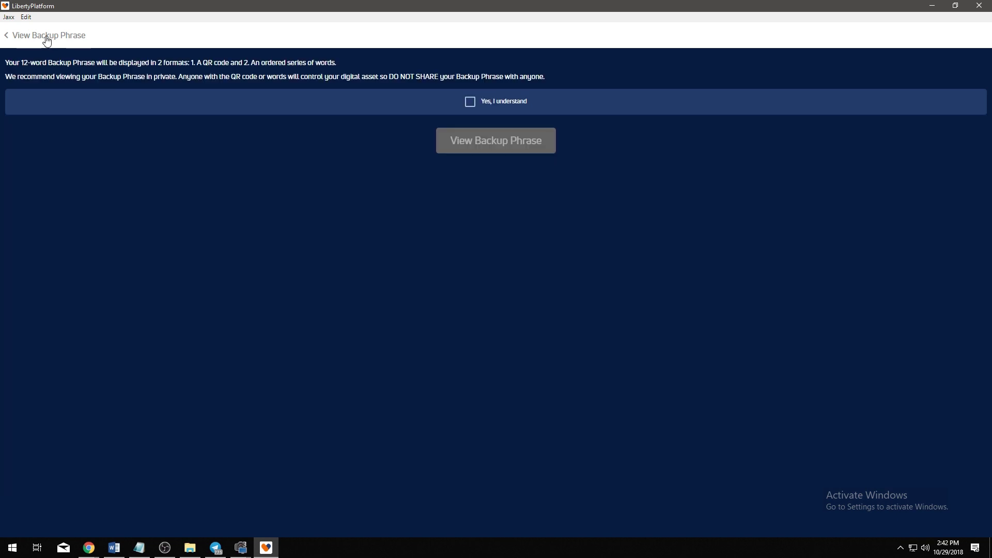
{"action": "left_click", "coordinate": [47, 42]}
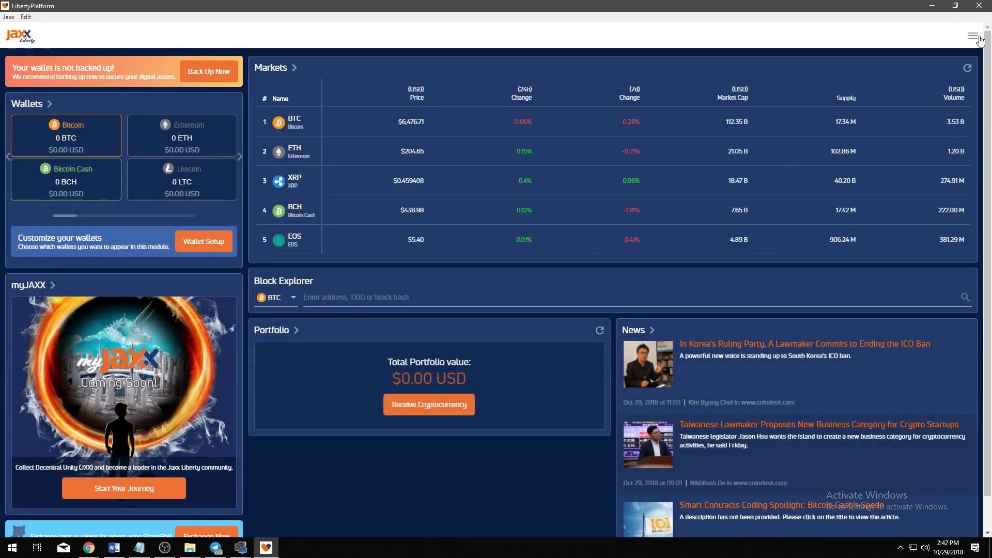
- Agree to the Security Password terms, then enter and confirm a new wallet password and save it
{"action": "left_click", "coordinate": [973, 37]}
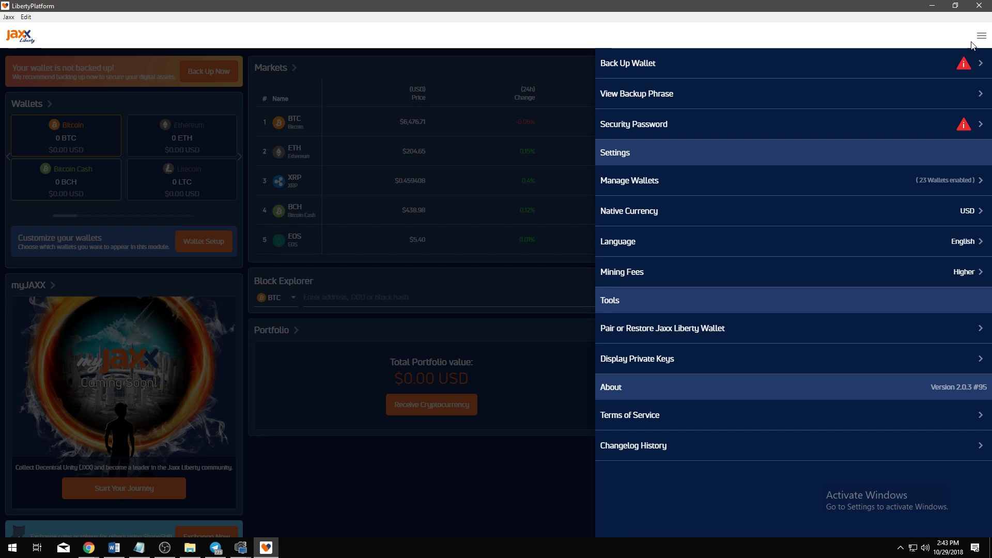
{"action": "left_click", "coordinate": [890, 134]}
{"action": "left_click", "coordinate": [419, 130]}
{"action": "left_click", "coordinate": [472, 168]}
{"action": "left_click", "coordinate": [192, 105]}
{"action": "type", "text": "••••••••"}
{"action": "key", "text": "Tab"}
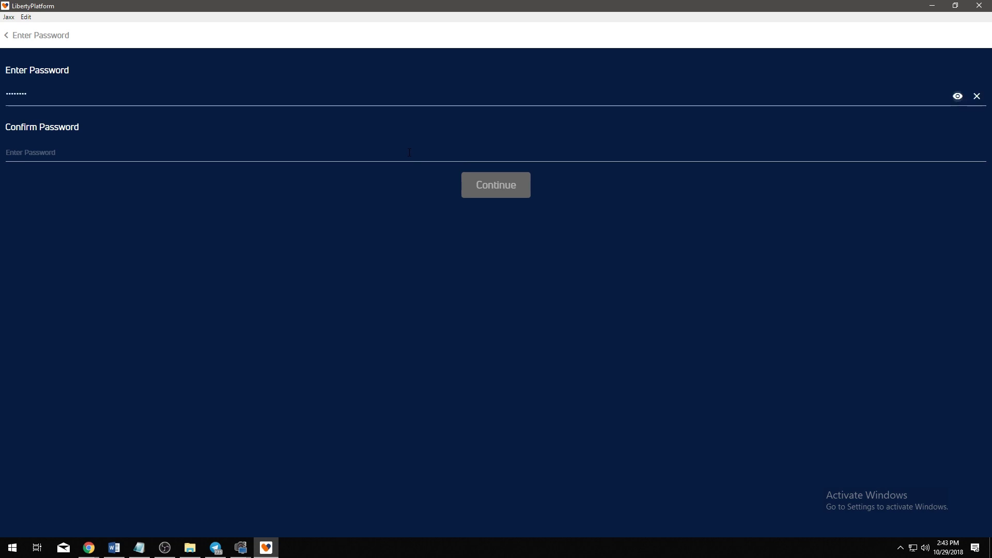
{"action": "left_click", "coordinate": [409, 152]}
{"action": "type", "text": "••••••••"}
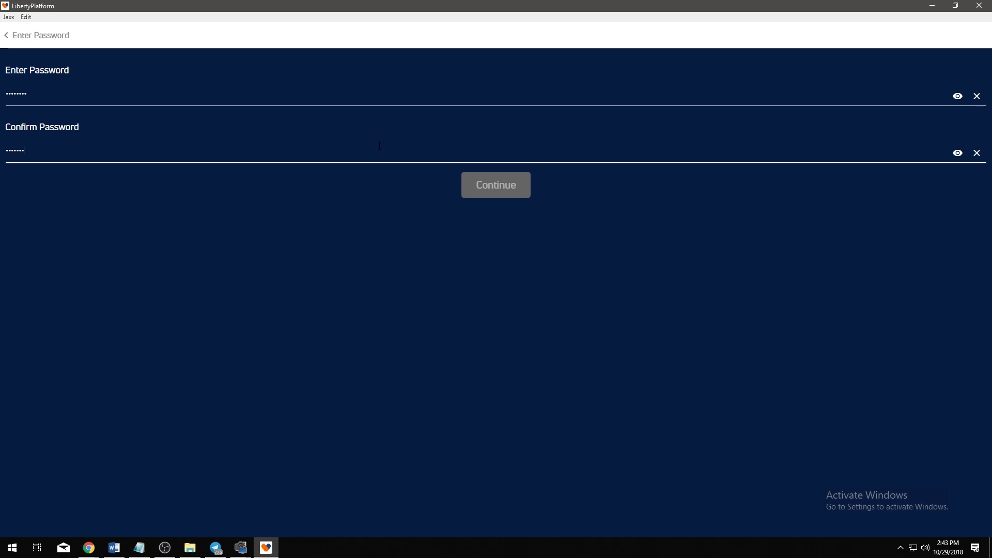
{"action": "left_click", "coordinate": [504, 187]}
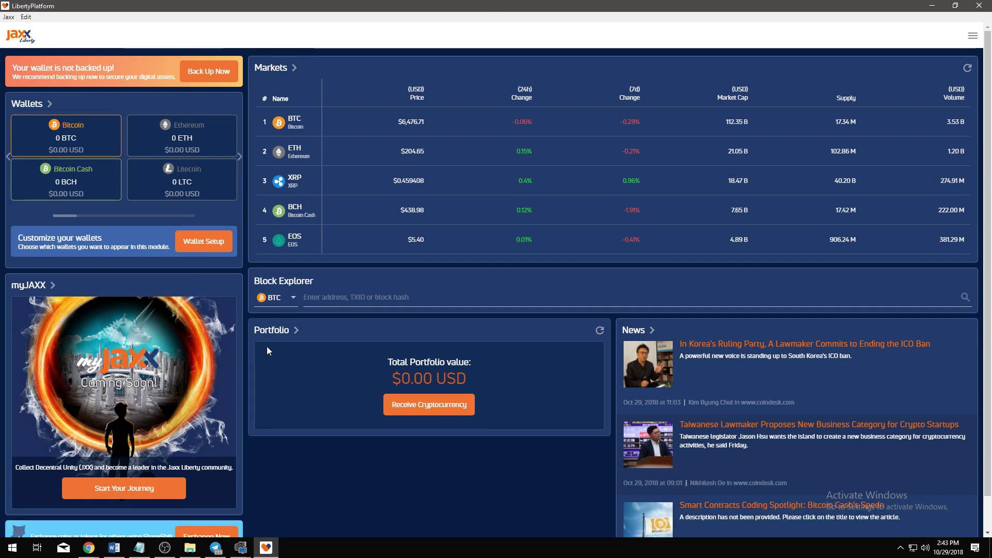
- Browse the Manage Wallets list of supported coins, then return to the dashboard
{"action": "left_click", "coordinate": [973, 35]}
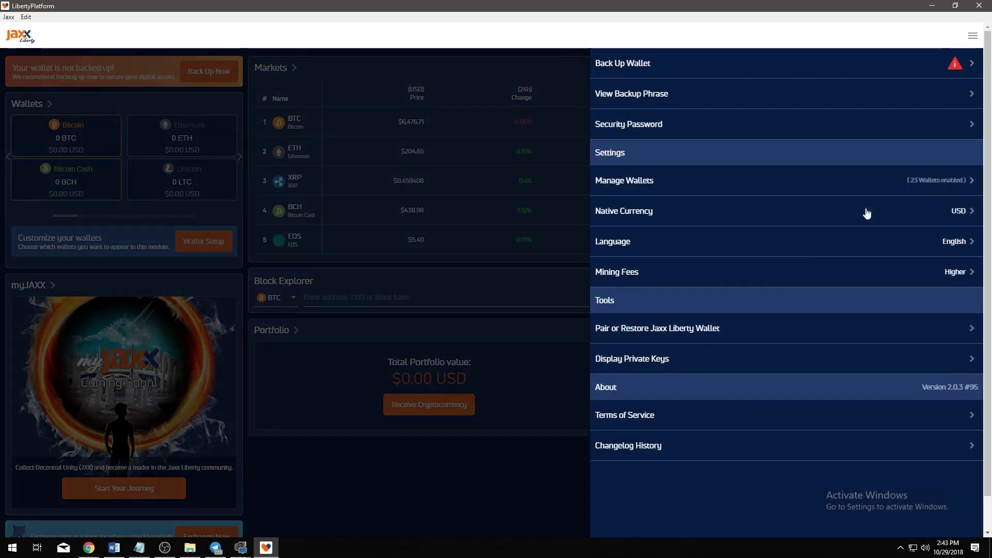
{"action": "left_click", "coordinate": [741, 189]}
{"action": "scroll", "coordinate": [129, 274], "scroll_direction": "down", "scroll_amount": 14}
{"action": "scroll", "coordinate": [132, 270], "scroll_direction": "down", "scroll_amount": 20}
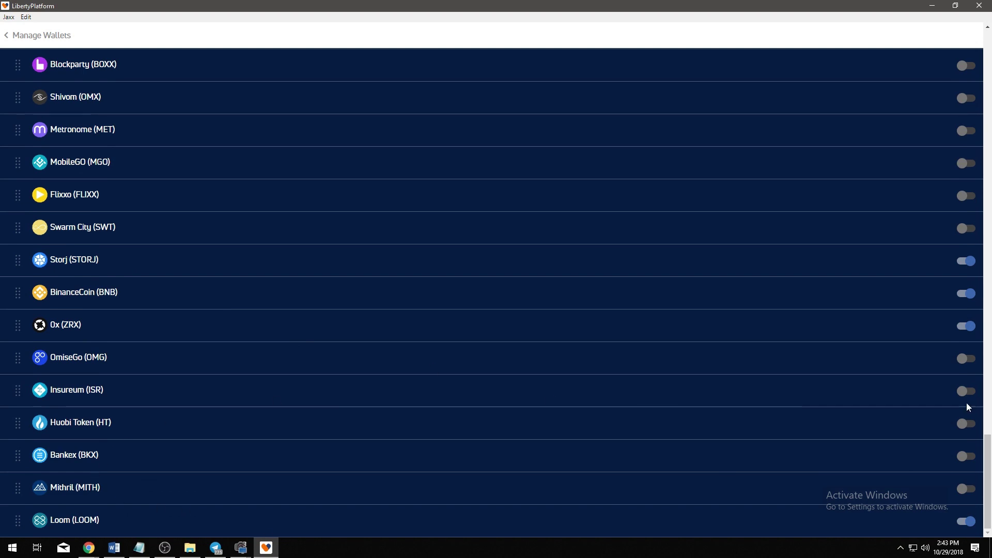
{"action": "scroll", "coordinate": [604, 287], "scroll_direction": "up", "scroll_amount": 6}
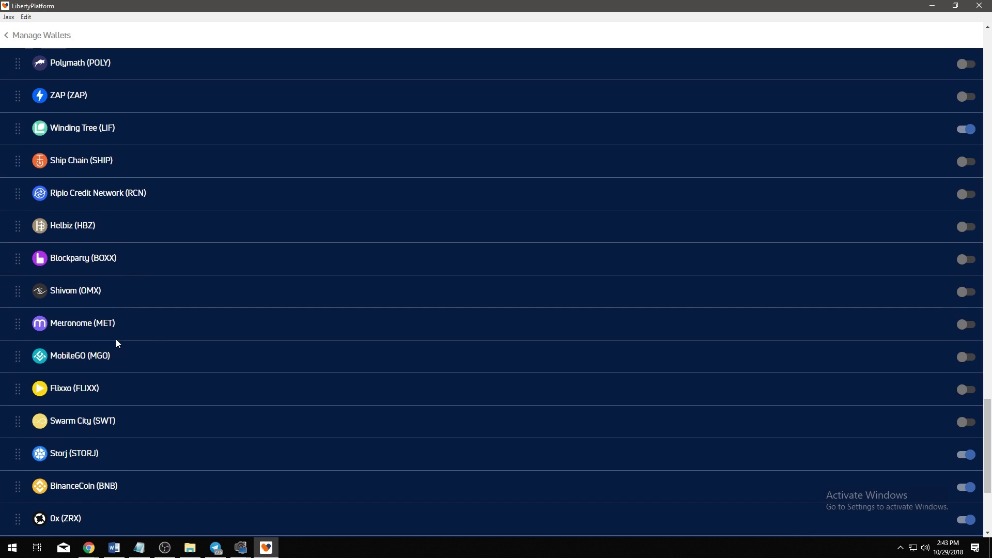
{"action": "scroll", "coordinate": [124, 268], "scroll_direction": "up", "scroll_amount": 5}
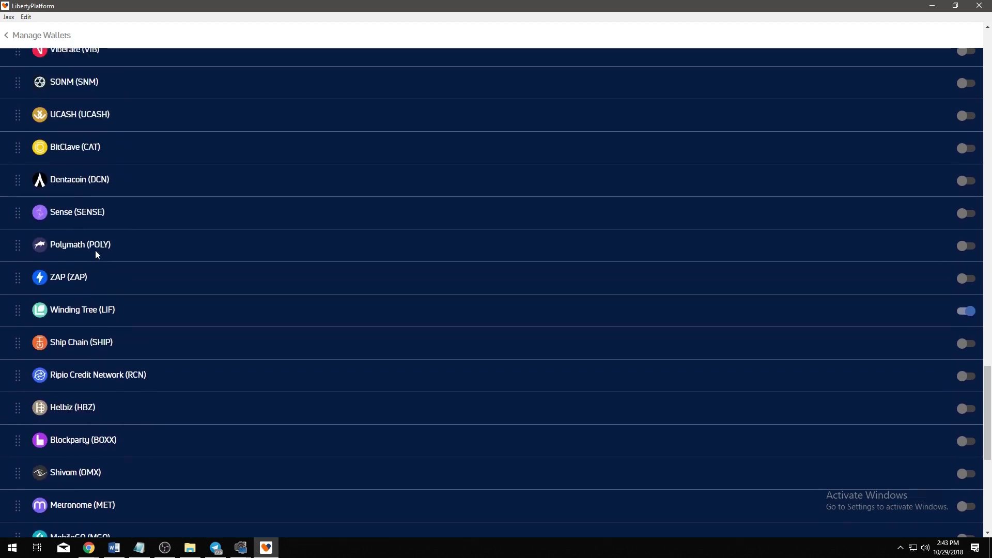
{"action": "scroll", "coordinate": [126, 309], "scroll_direction": "up", "scroll_amount": 5}
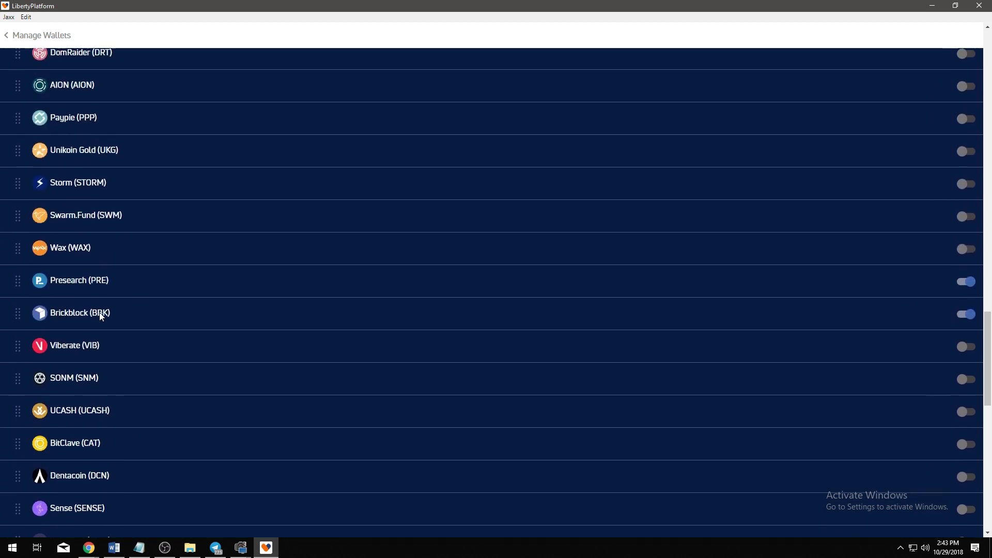
{"action": "scroll", "coordinate": [129, 436], "scroll_direction": "up", "scroll_amount": 1}
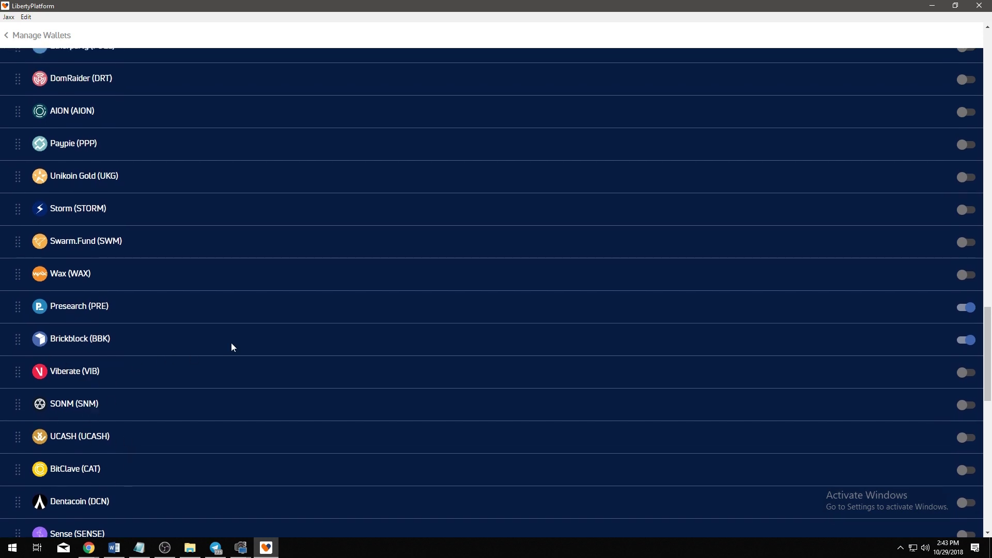
{"action": "scroll", "coordinate": [227, 334], "scroll_direction": "up", "scroll_amount": 14}
{"action": "scroll", "coordinate": [227, 331], "scroll_direction": "down", "scroll_amount": 1}
{"action": "scroll", "coordinate": [206, 316], "scroll_direction": "up", "scroll_amount": 7}
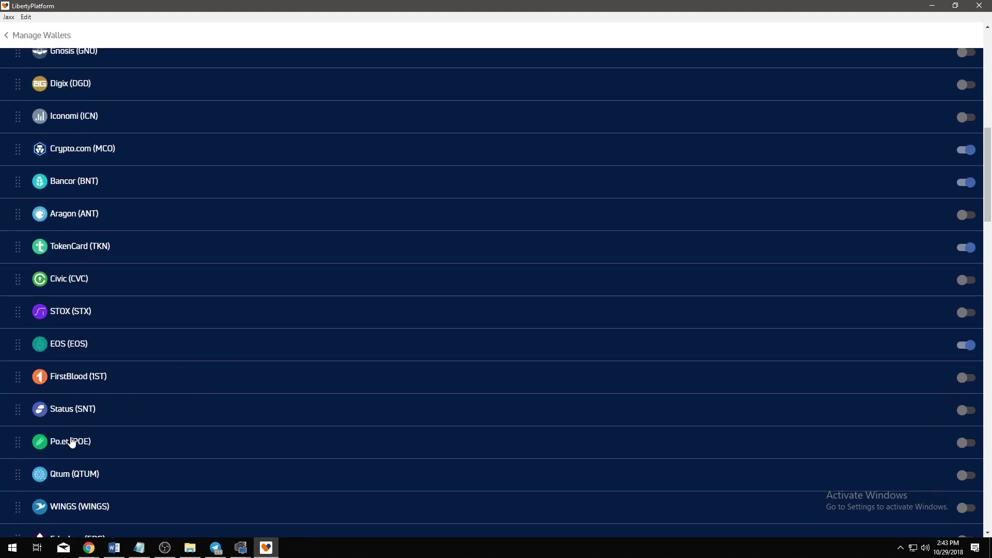
{"action": "scroll", "coordinate": [176, 418], "scroll_direction": "up", "scroll_amount": 6}
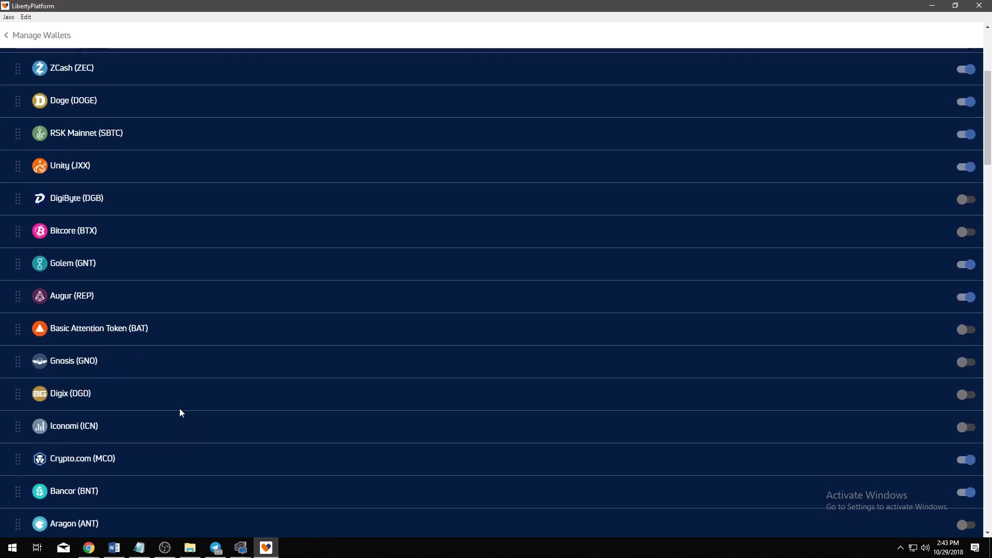
{"action": "scroll", "coordinate": [181, 407], "scroll_direction": "up", "scroll_amount": 5}
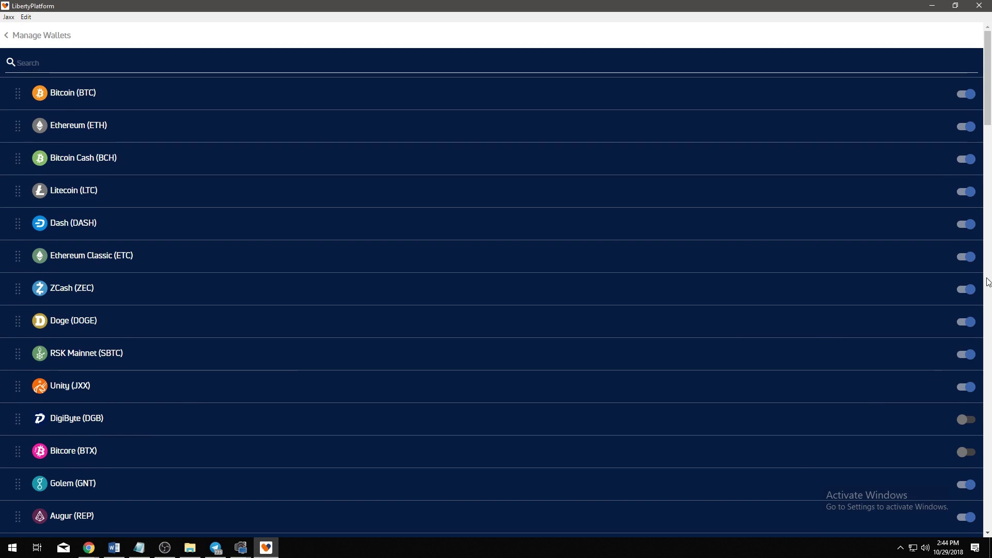
{"action": "left_click", "coordinate": [20, 35]}
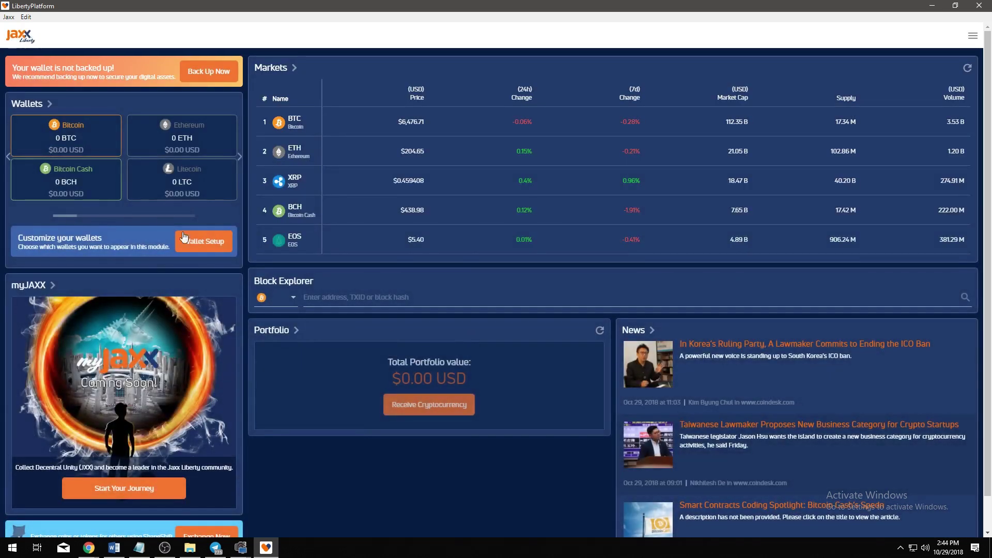
- Turn on the Polymath (POLY) wallet in Wallet Setup and go back to the dashboard
{"action": "left_click", "coordinate": [207, 241]}
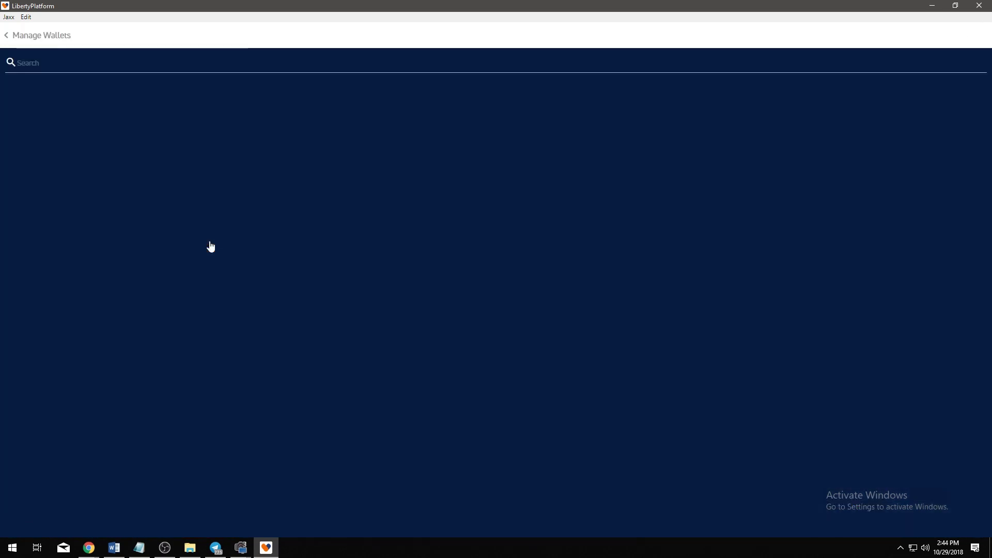
{"action": "scroll", "coordinate": [310, 263], "scroll_direction": "down", "scroll_amount": 15}
{"action": "scroll", "coordinate": [419, 255], "scroll_direction": "down", "scroll_amount": 6}
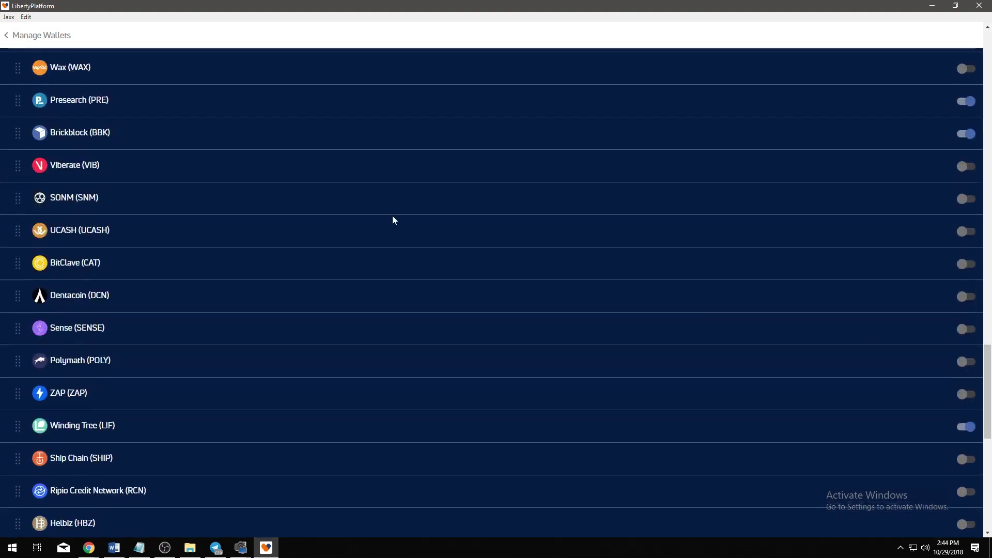
{"action": "left_click", "coordinate": [964, 362]}
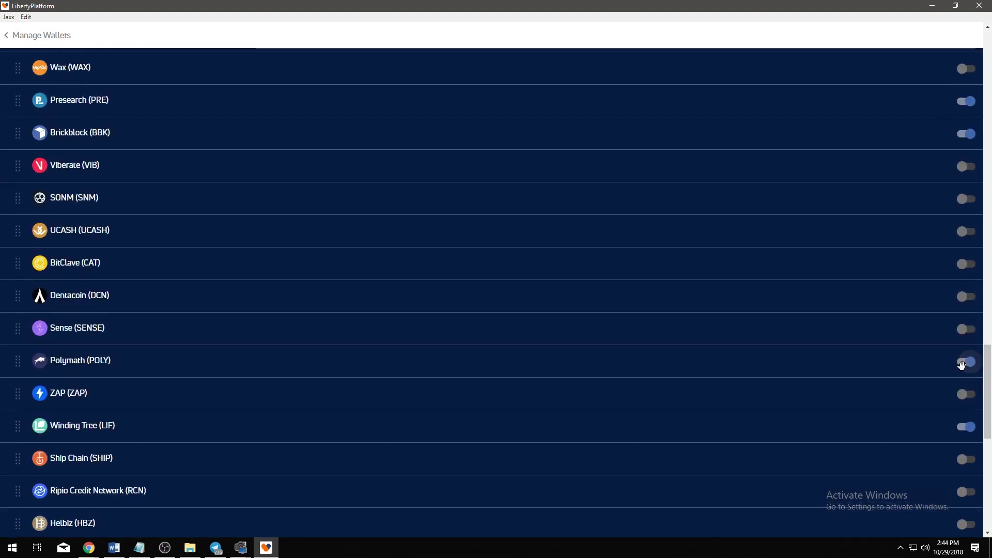
{"action": "left_click", "coordinate": [40, 36]}
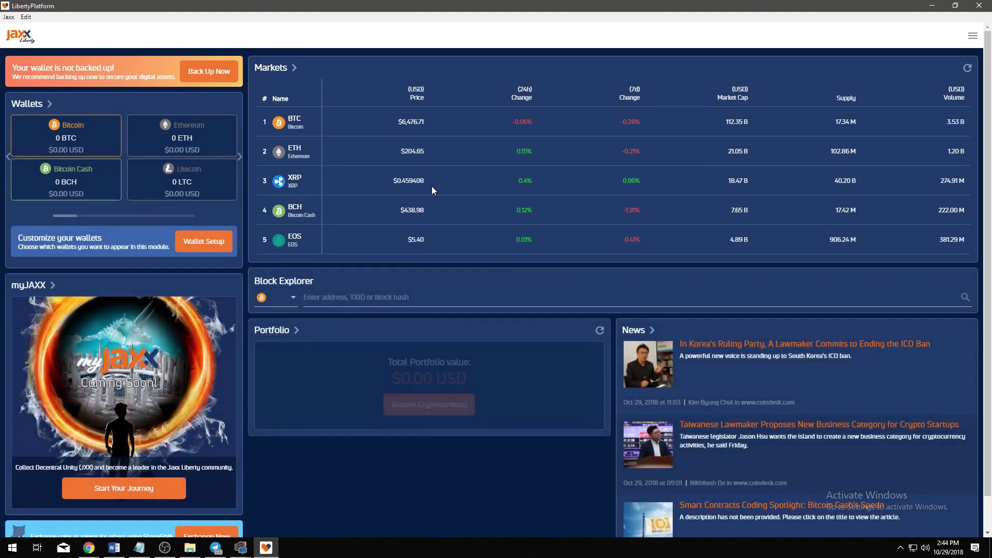
- Set the global mining fee to Lower in Mining Fees, briefly trying Typical first
{"action": "left_click", "coordinate": [972, 35]}
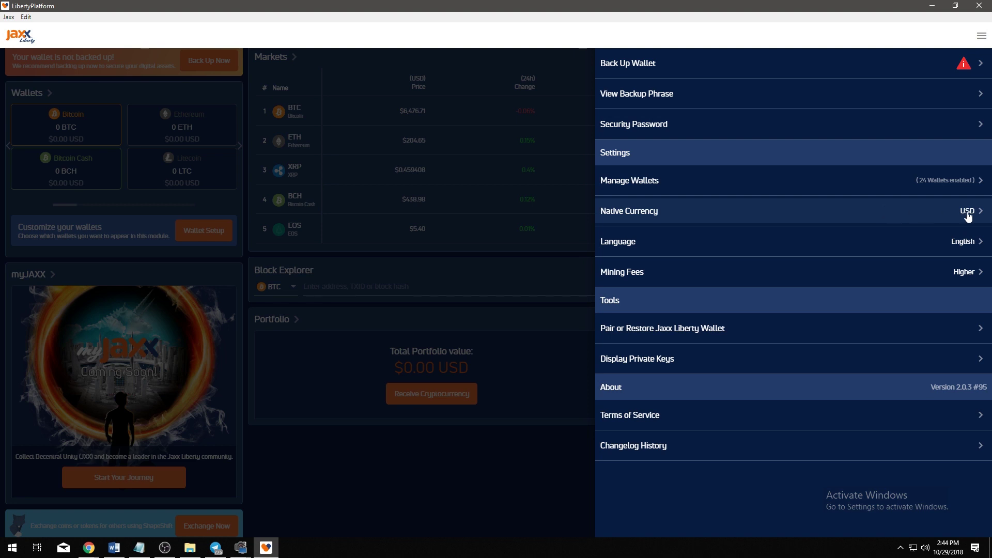
{"action": "left_click", "coordinate": [824, 277]}
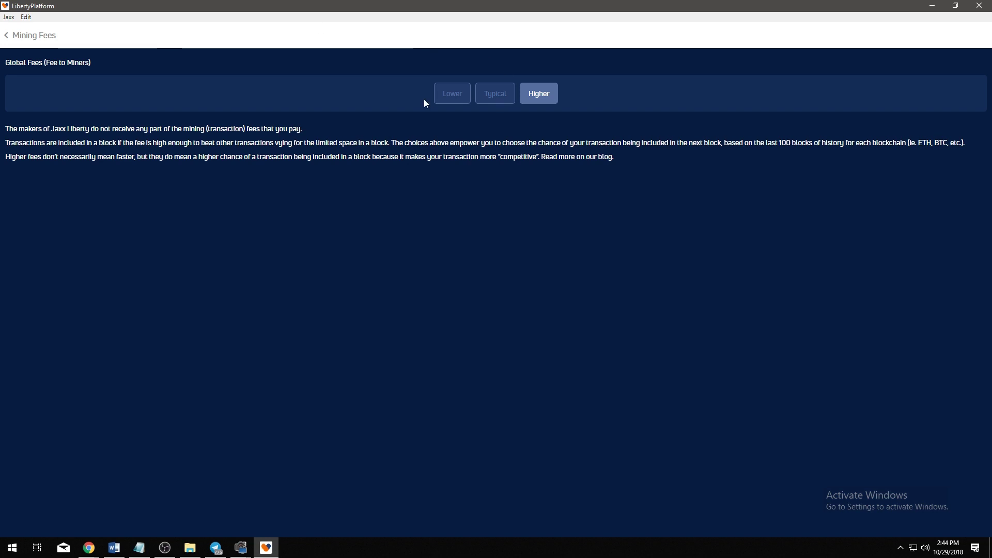
{"action": "left_click", "coordinate": [443, 97]}
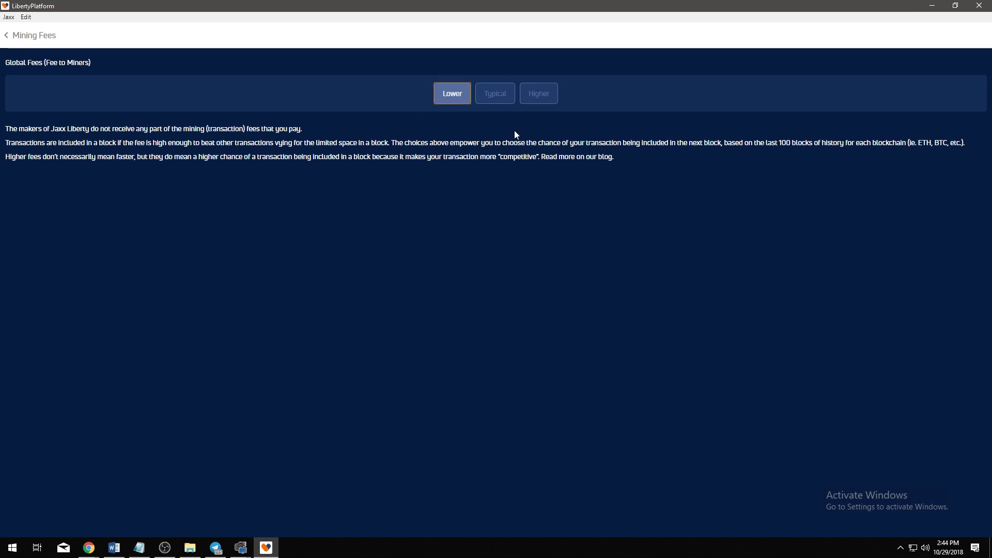
{"action": "left_click", "coordinate": [503, 98]}
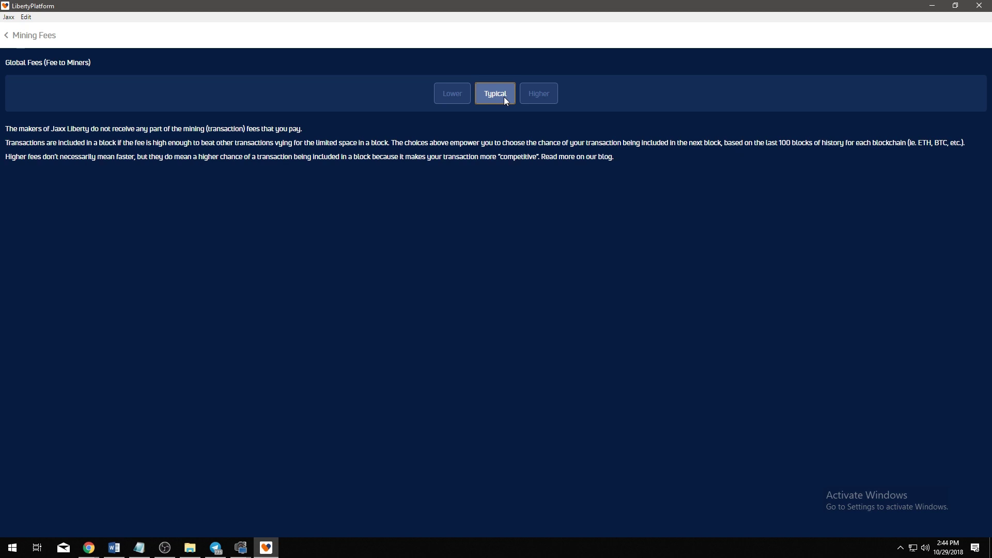
{"action": "left_click", "coordinate": [455, 97]}
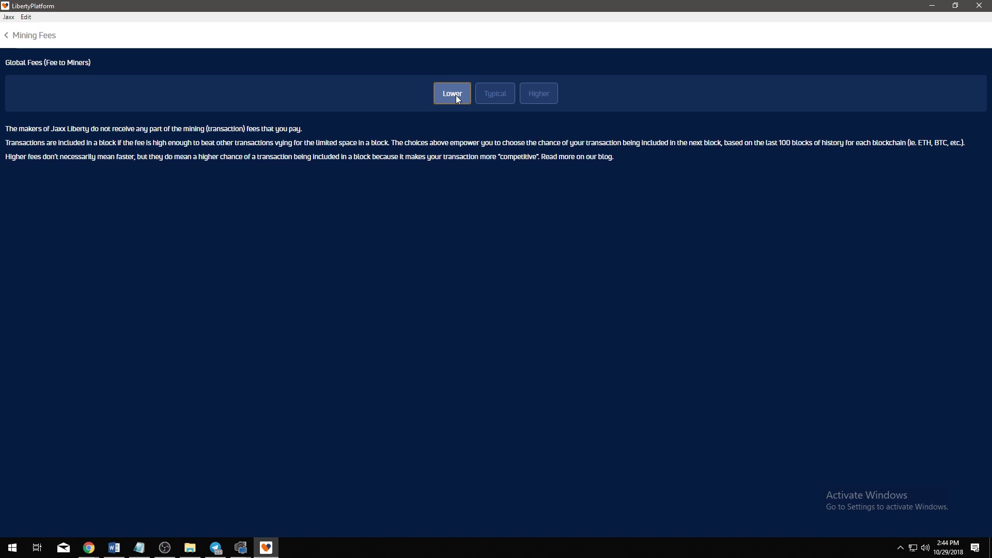
{"action": "left_click", "coordinate": [7, 35]}
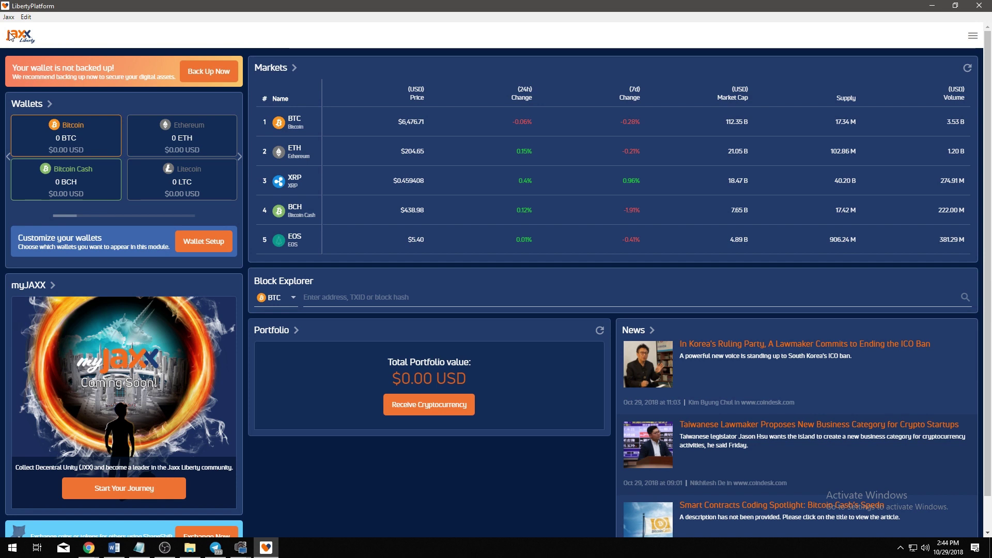
- Copy the Brickblock wallet's receive address from the Receive Cryptocurrency list
{"action": "left_click", "coordinate": [400, 410]}
{"action": "scroll", "coordinate": [804, 342], "scroll_direction": "down", "scroll_amount": 6}
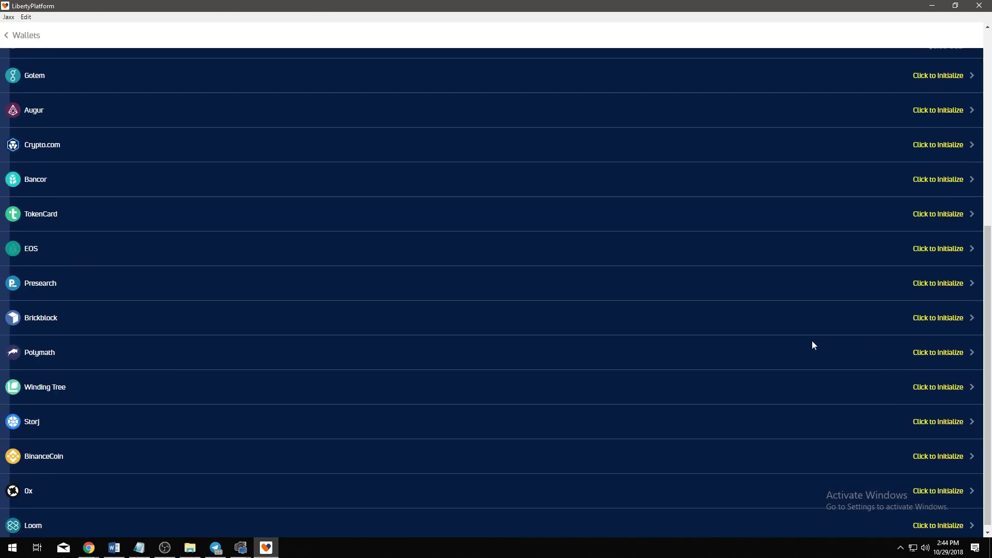
{"action": "scroll", "coordinate": [206, 407], "scroll_direction": "up", "scroll_amount": 2}
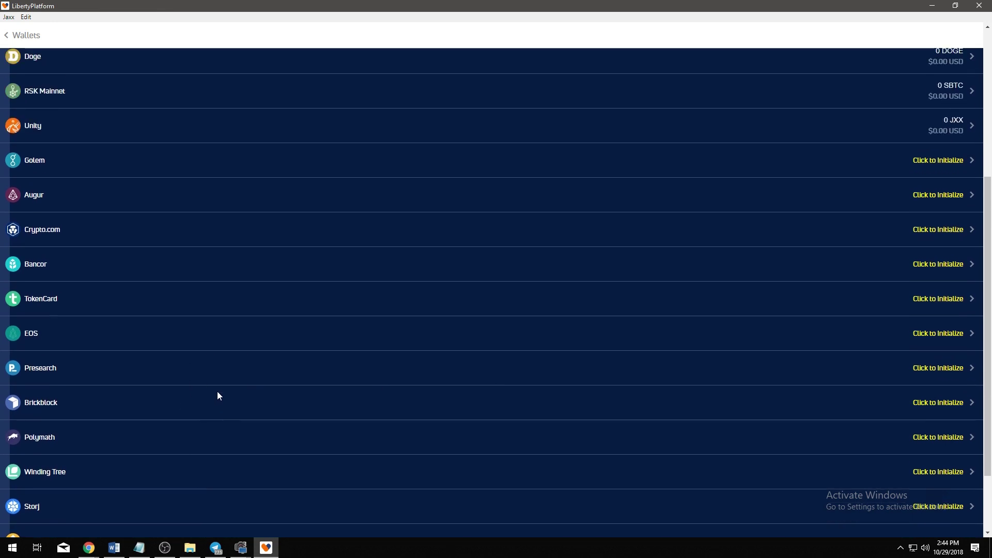
{"action": "left_click", "coordinate": [217, 394]}
{"action": "left_click", "coordinate": [505, 323]}
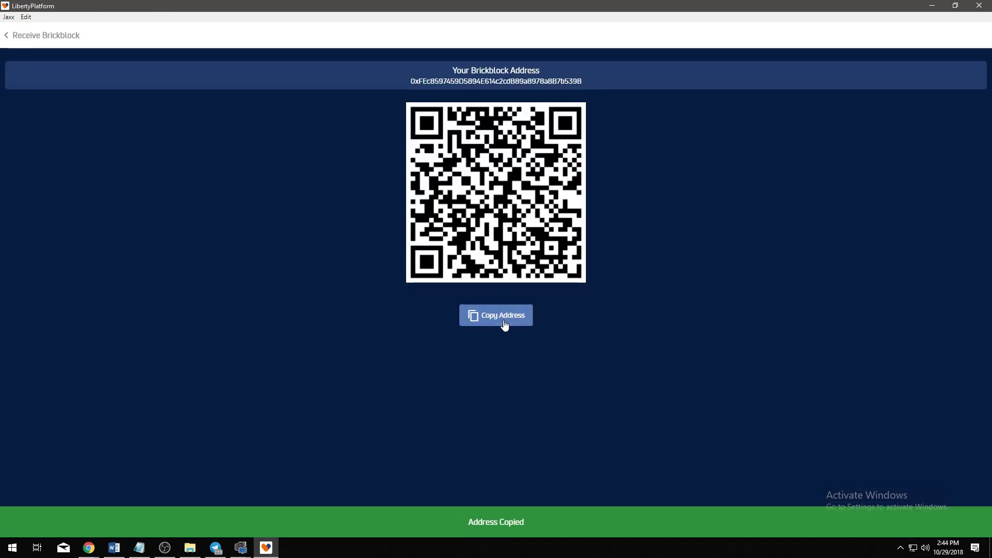
- Copy the Dash wallet's receive address, then return to the dashboard
{"action": "left_click", "coordinate": [48, 36]}
{"action": "scroll", "coordinate": [983, 204], "scroll_direction": "up", "scroll_amount": 1}
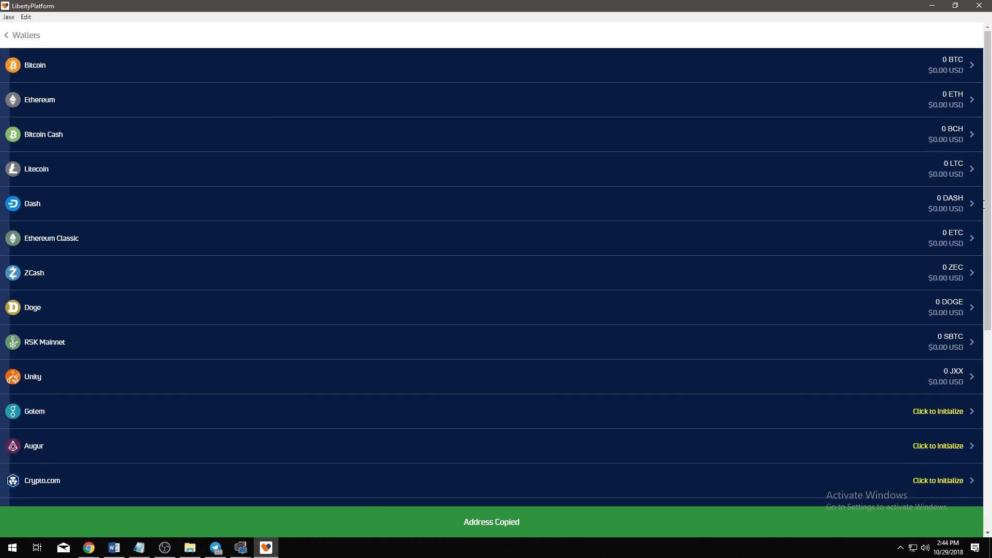
{"action": "left_click", "coordinate": [925, 202]}
{"action": "left_click", "coordinate": [462, 317]}
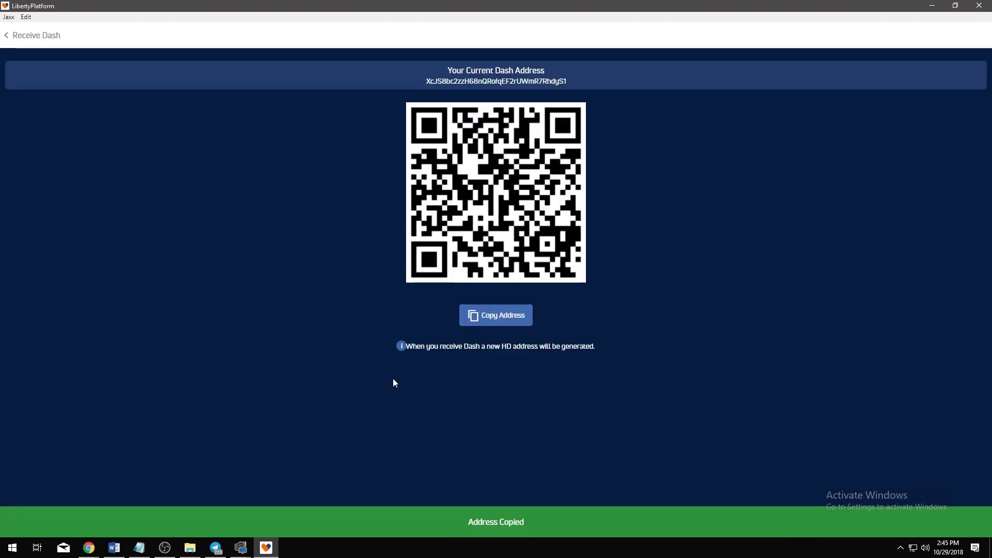
{"action": "left_click", "coordinate": [38, 35]}
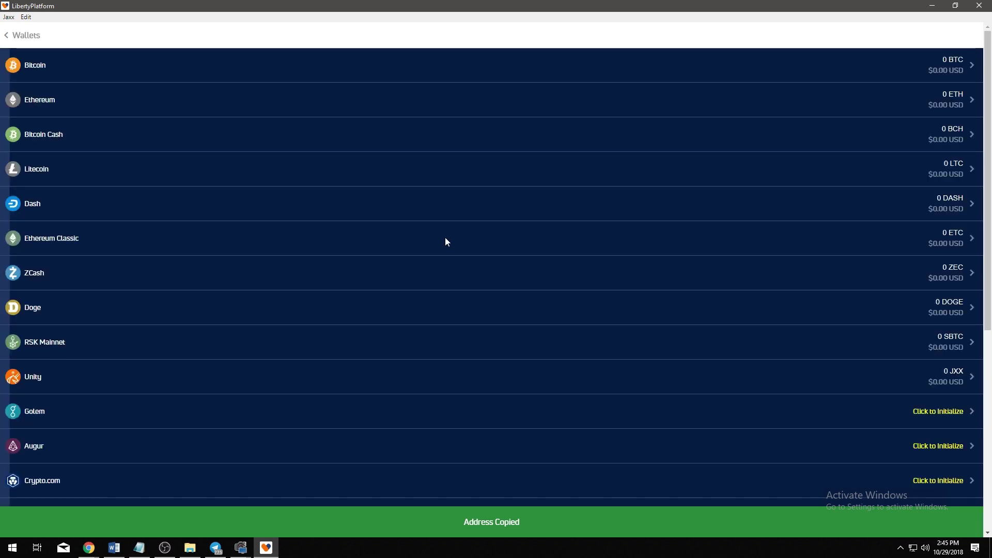
{"action": "scroll", "coordinate": [398, 230], "scroll_direction": "down", "scroll_amount": 7}
{"action": "left_click", "coordinate": [22, 36]}
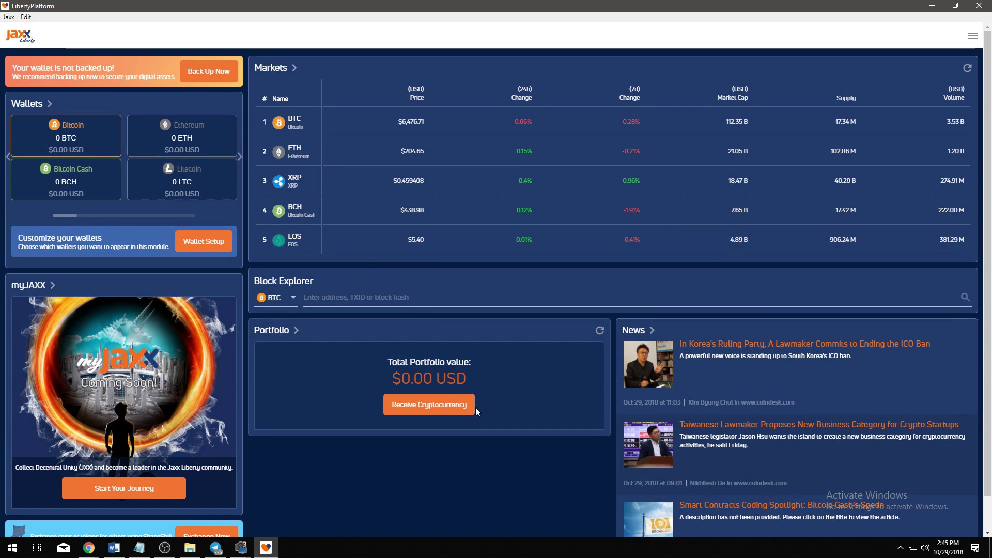
- Preview a ShapeShift exchange sending Bitcoin Cash BCH for Bancor BNT, then close the form
{"action": "scroll", "coordinate": [154, 500], "scroll_direction": "down", "scroll_amount": 1}
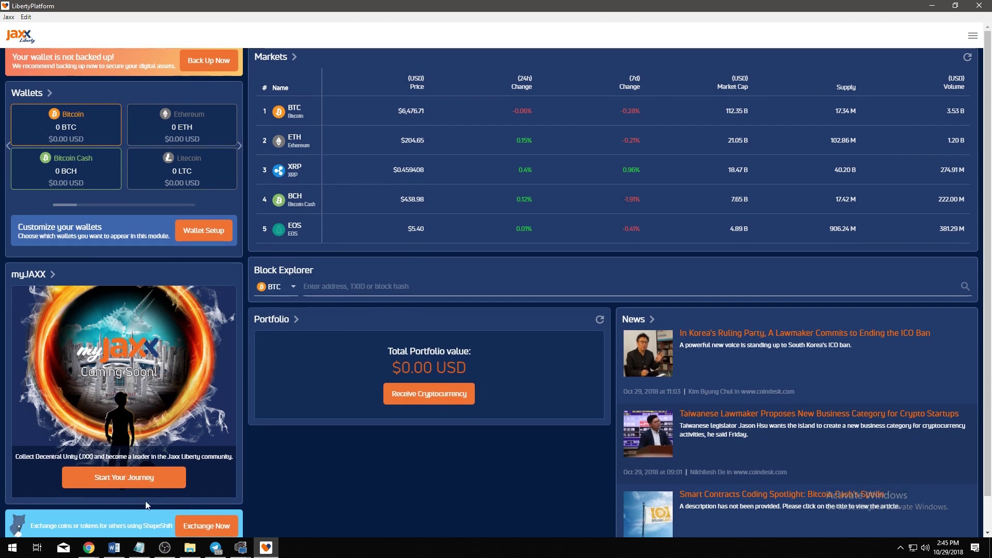
{"action": "left_click", "coordinate": [196, 523]}
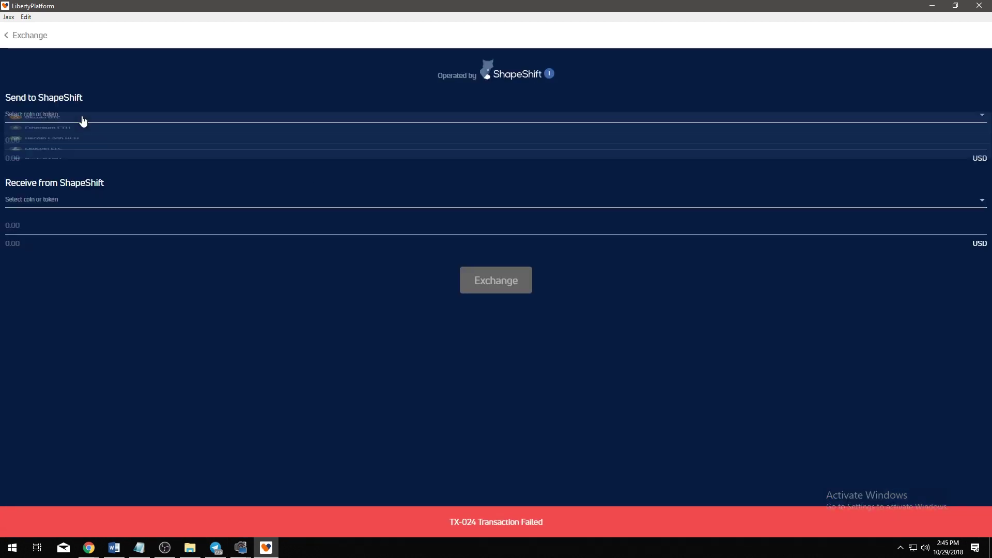
{"action": "left_click", "coordinate": [82, 116]}
{"action": "left_click", "coordinate": [86, 171]}
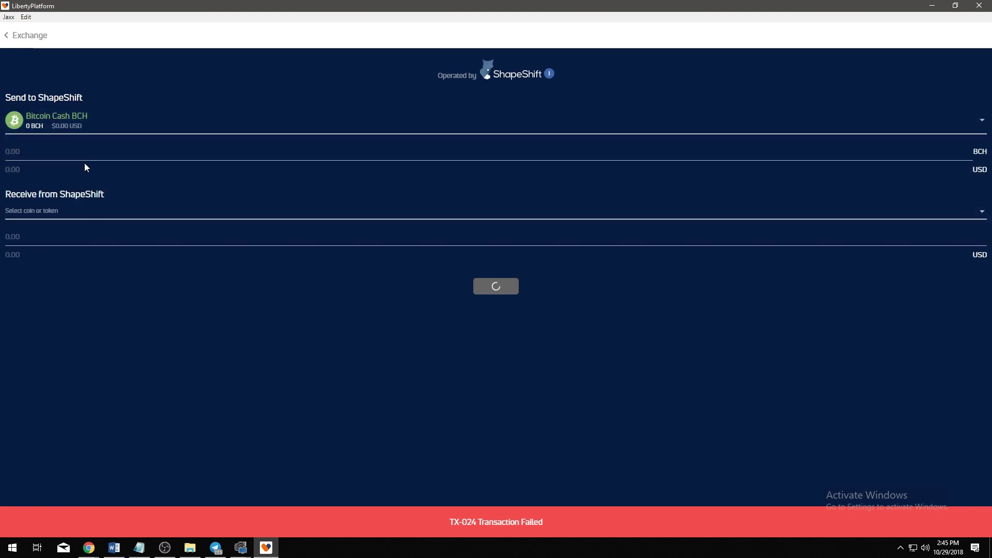
{"action": "left_click", "coordinate": [99, 211]}
{"action": "scroll", "coordinate": [129, 248], "scroll_direction": "down", "scroll_amount": 5}
{"action": "left_click", "coordinate": [155, 290]}
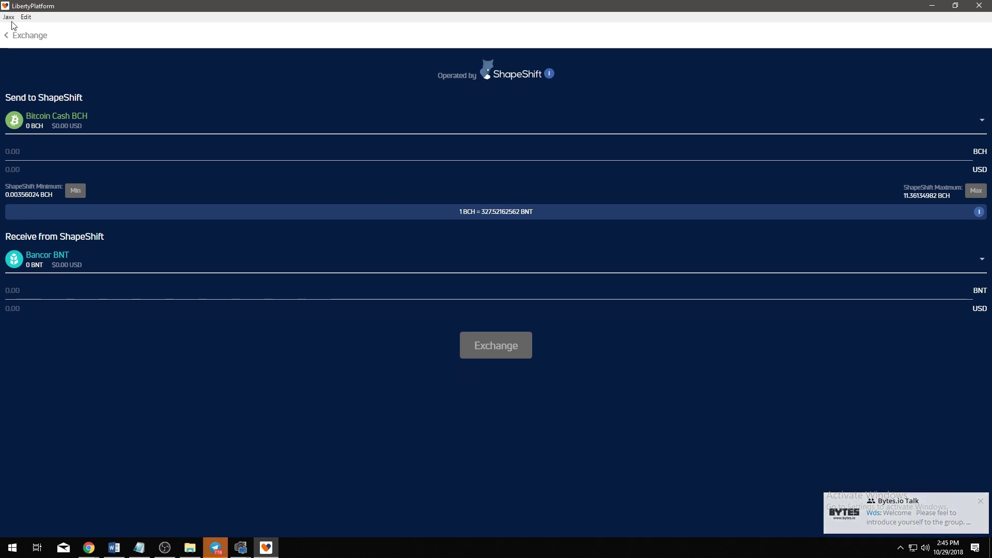
{"action": "left_click", "coordinate": [21, 41]}
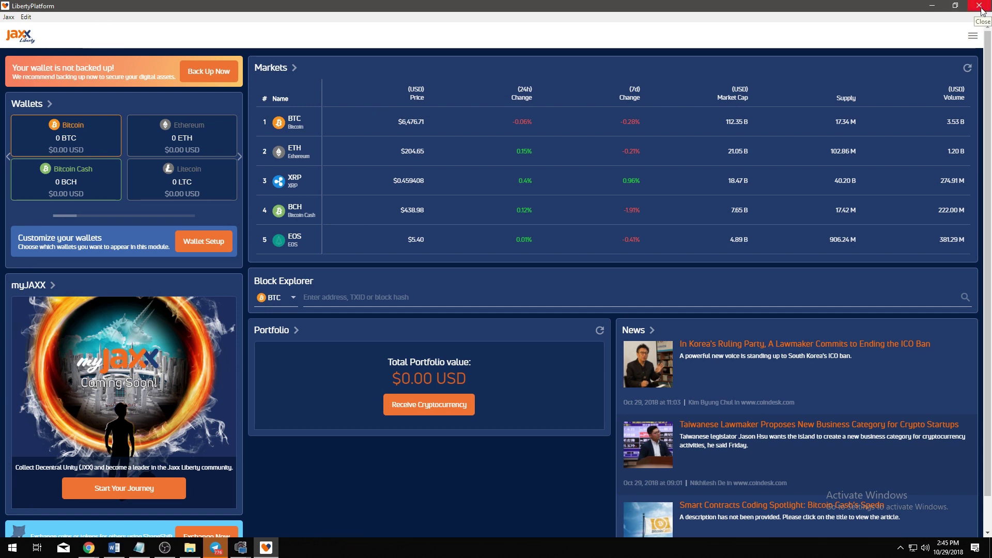
- Switch back to the Chrome window showing the jaxx.io downloads page
{"action": "left_click", "coordinate": [164, 547]}
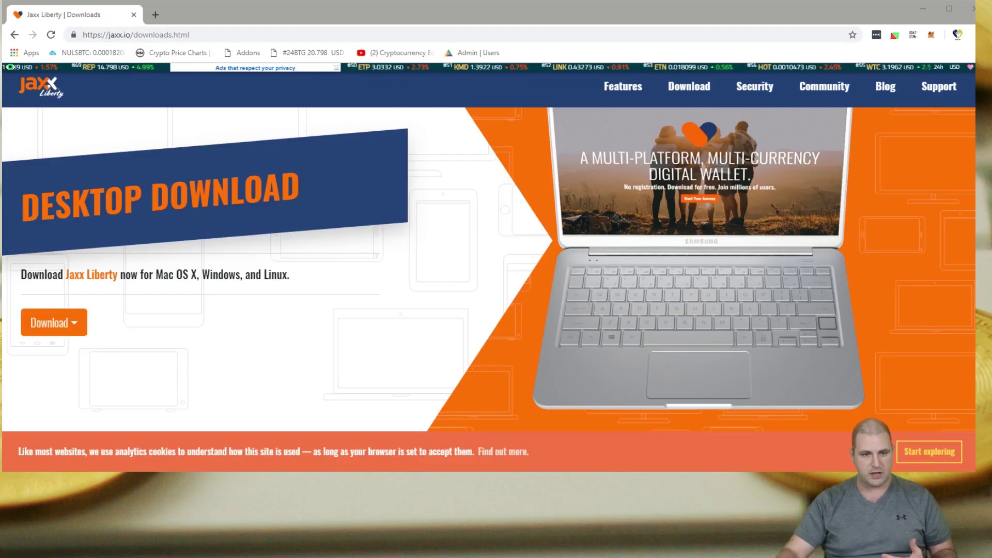